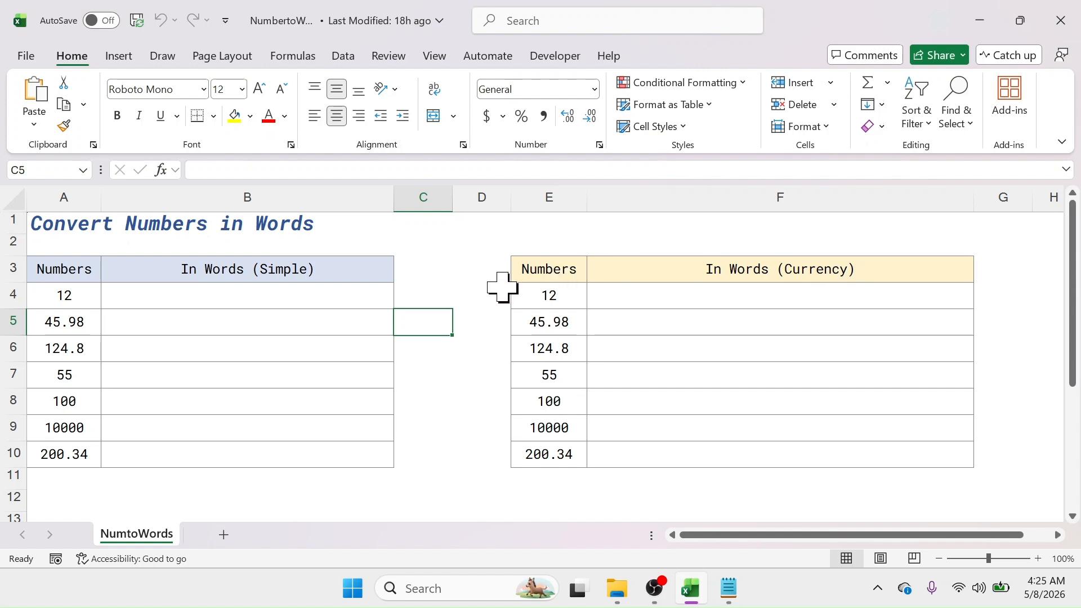
Step: Enter the formula =NumbertoWords(A4) in B4 to spell out the first number in words
drag(89, 272, 73, 447)
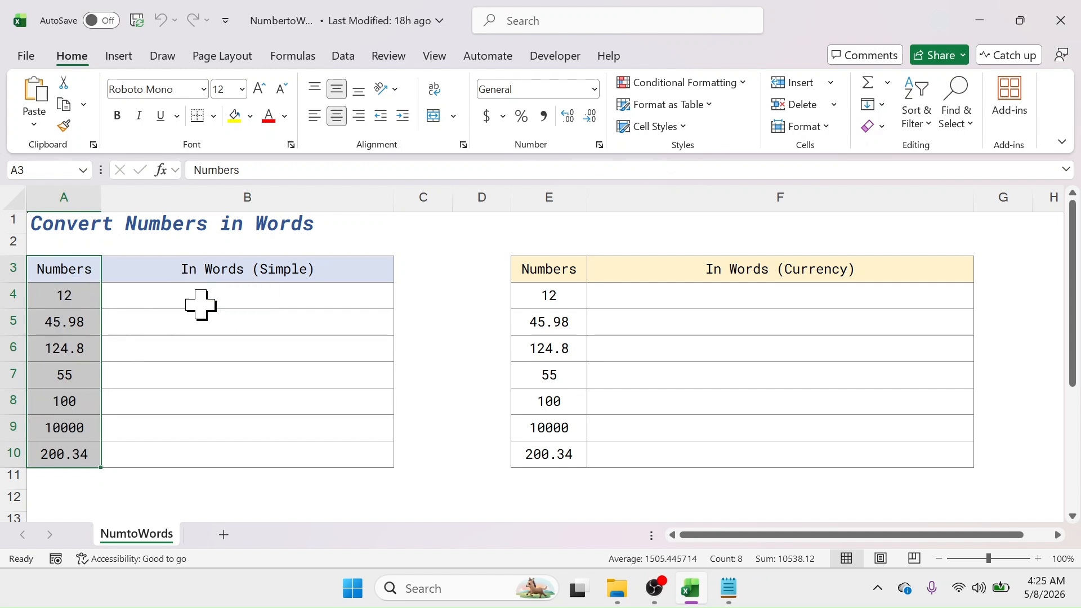
click(219, 296)
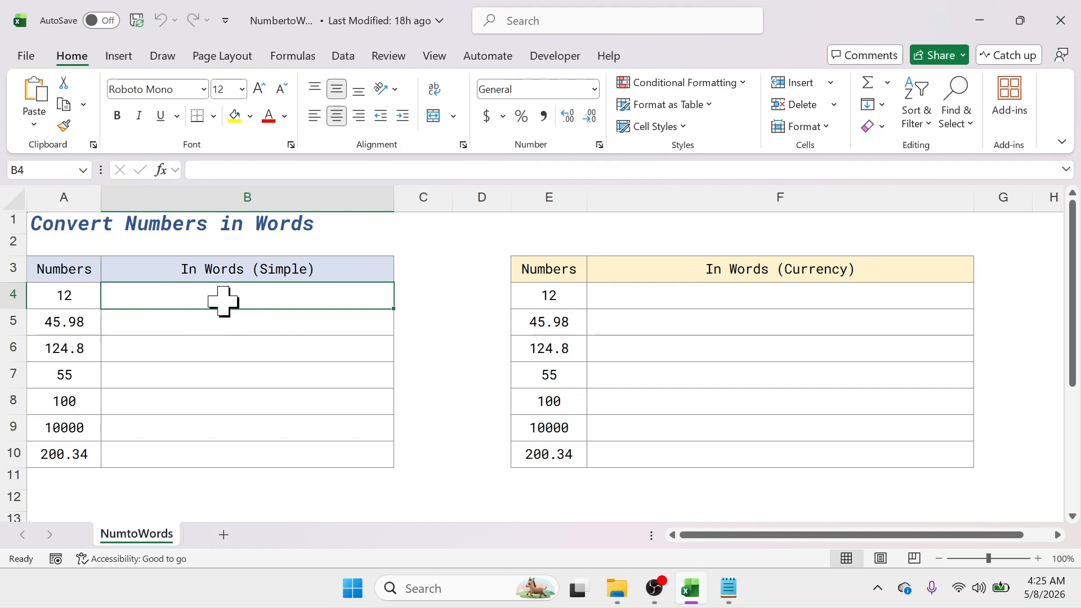
text(=)
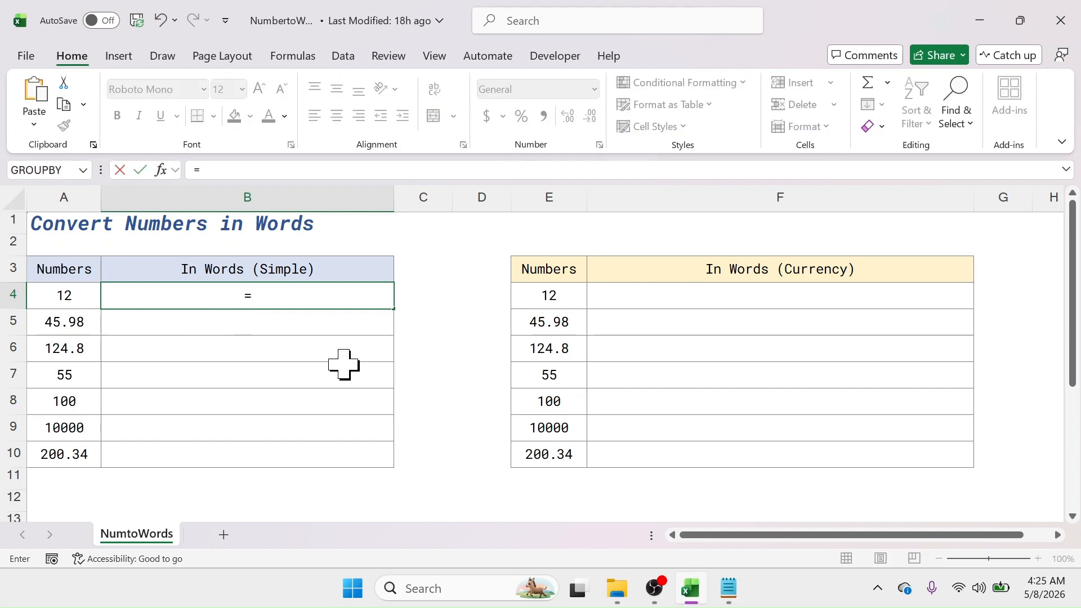
text(Number)
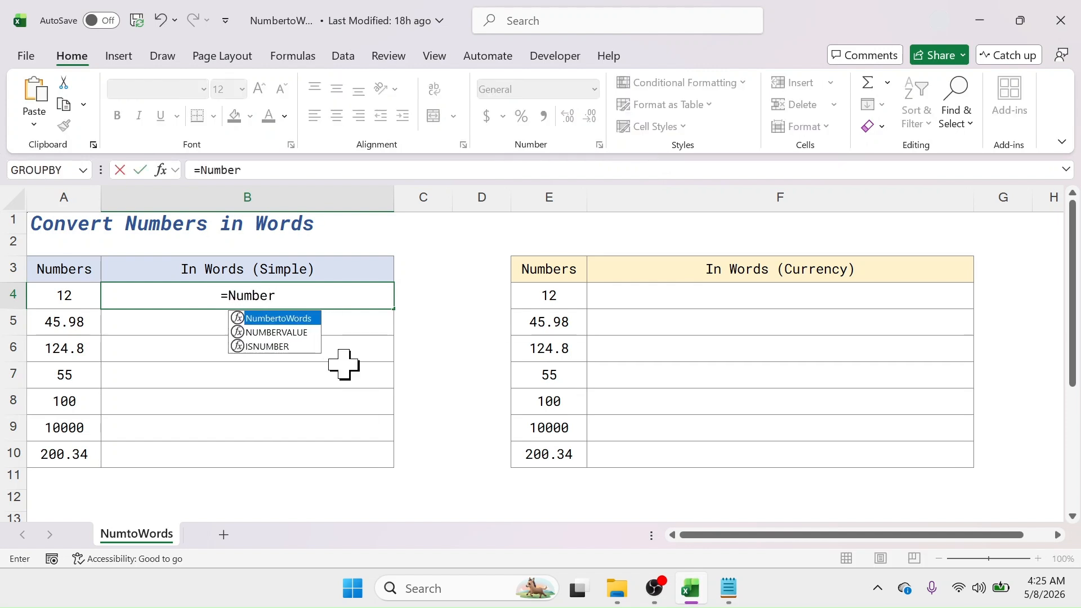
double_click(284, 319)
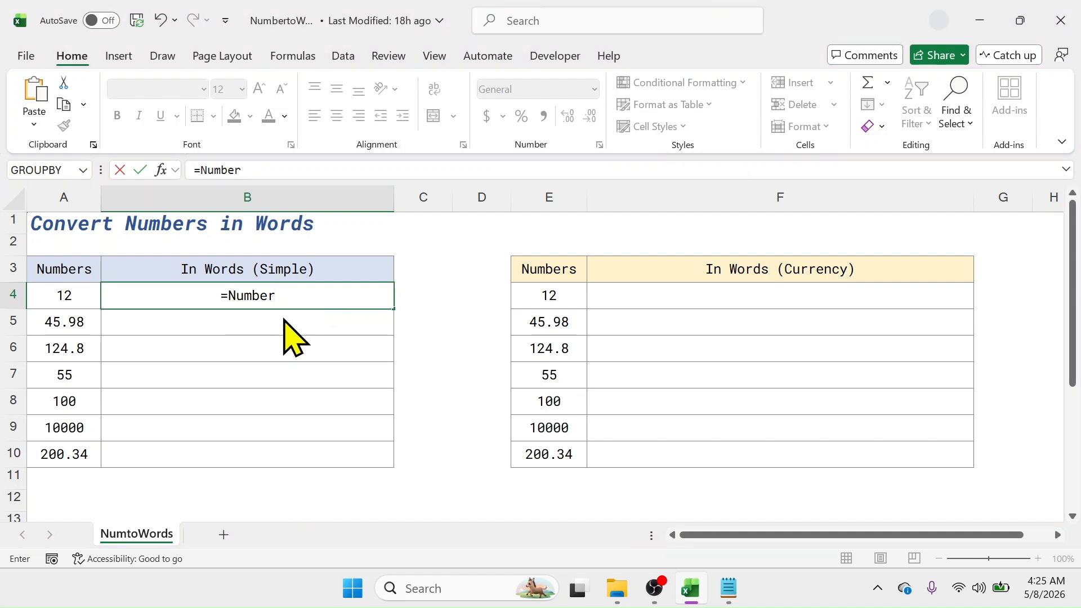
click(65, 298)
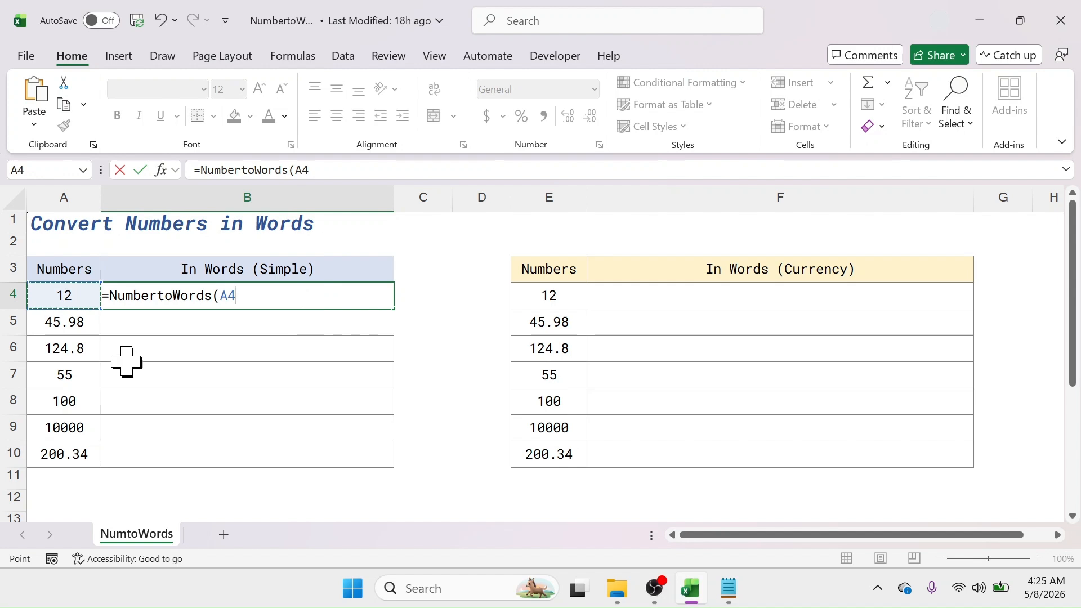
text())
key(Return)
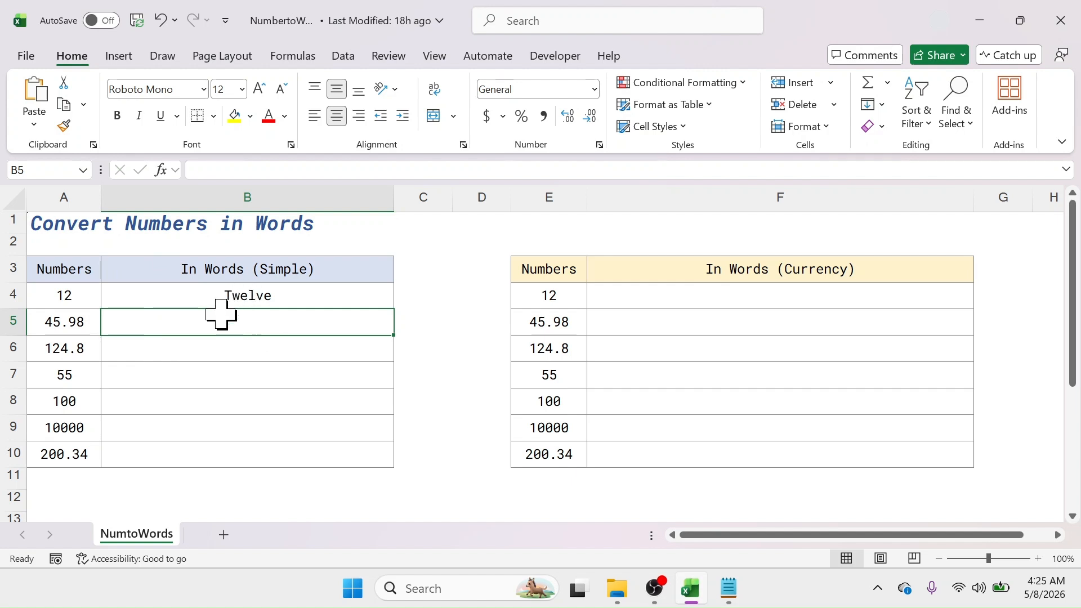
Step: Fill the B4 formula down through B10 for the remaining numbers
click(272, 298)
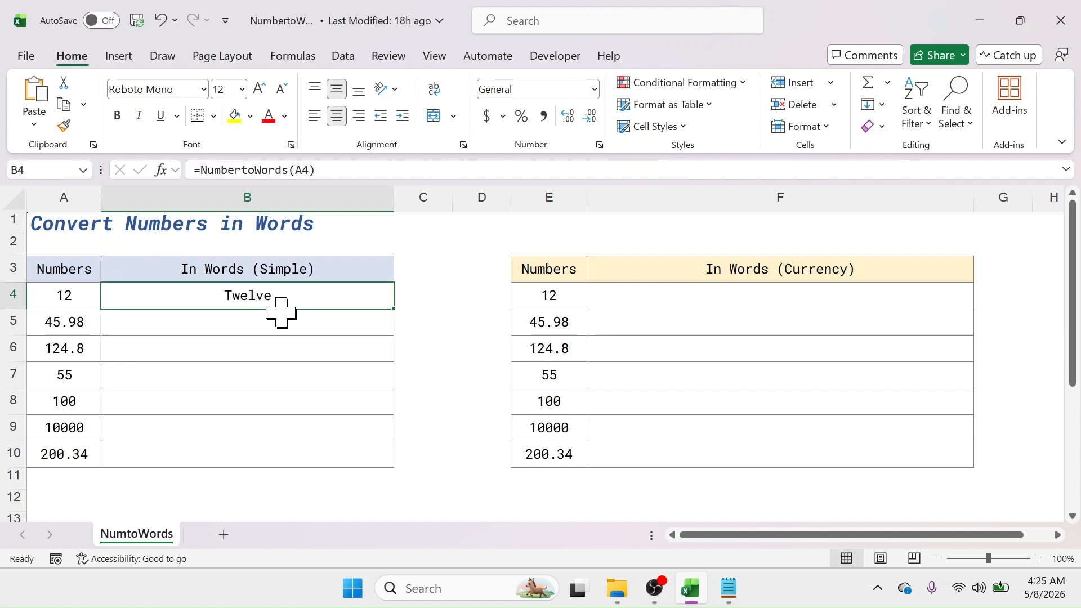
drag(394, 312, 381, 462)
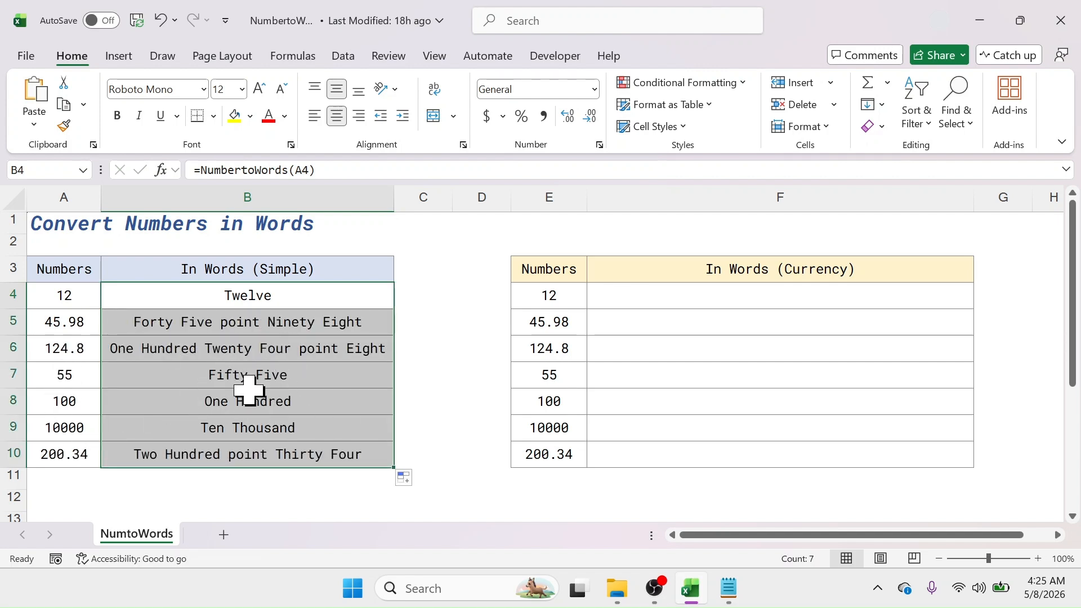
click(217, 325)
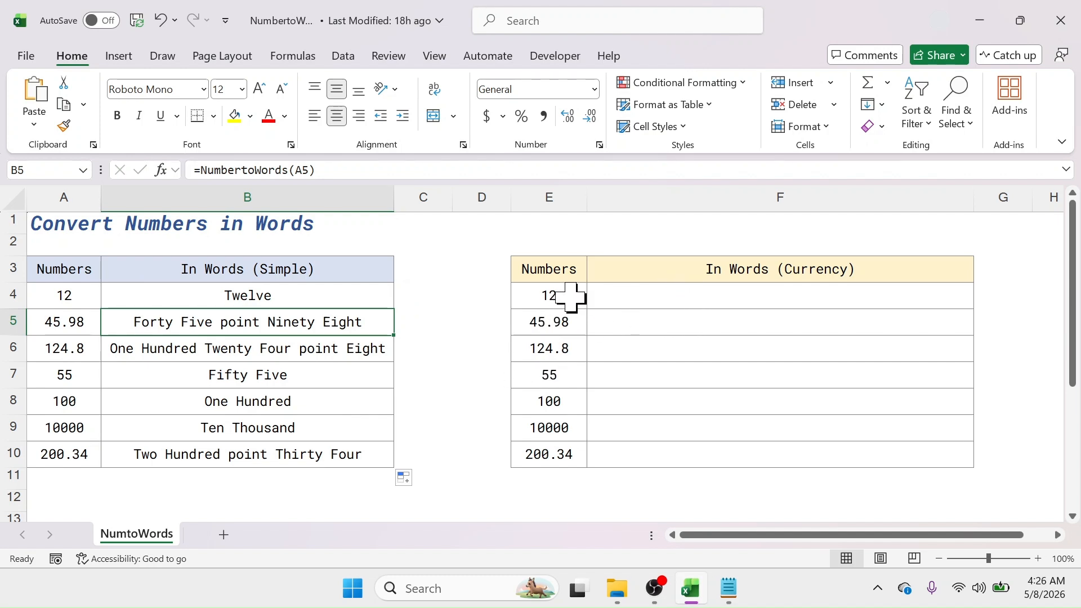
Step: Enter =NumbertoWords(E4,"US Dollar","Cents",2) in F4 to spell the amount as currency
drag(571, 296, 557, 450)
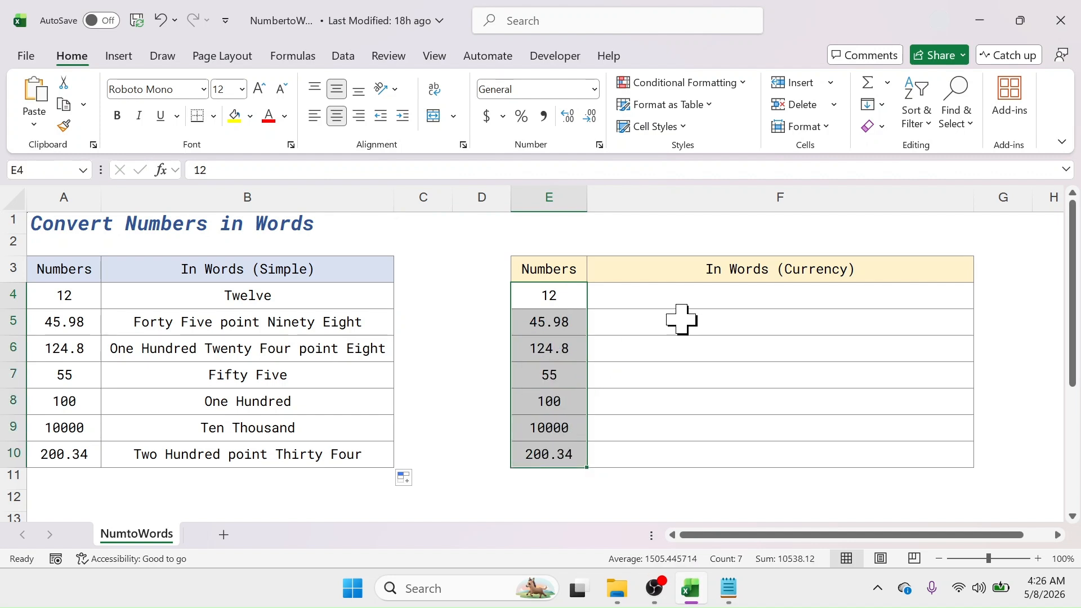
click(715, 298)
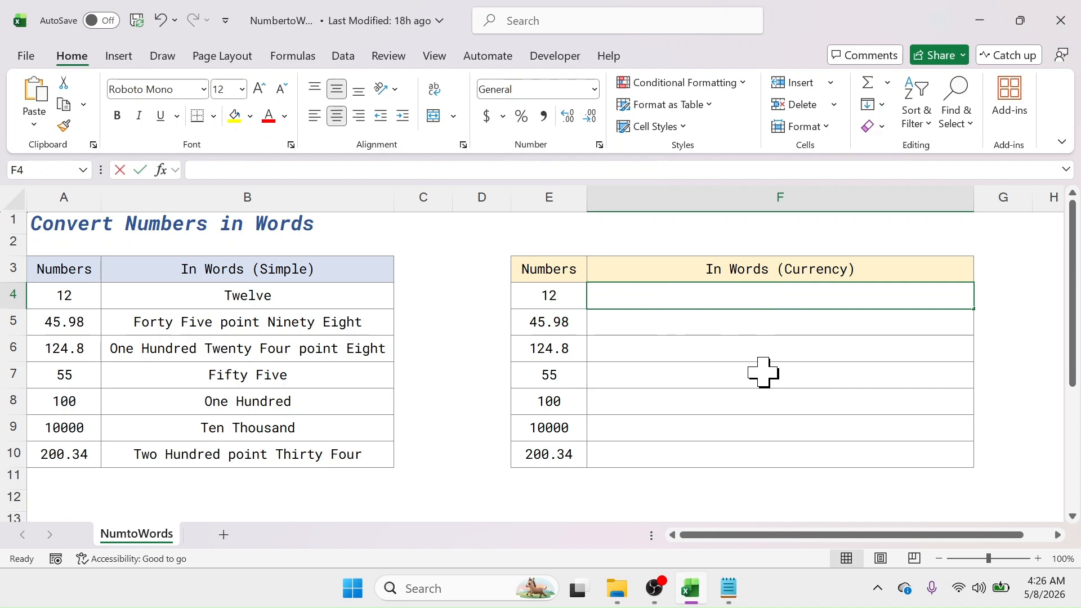
text(=Number)
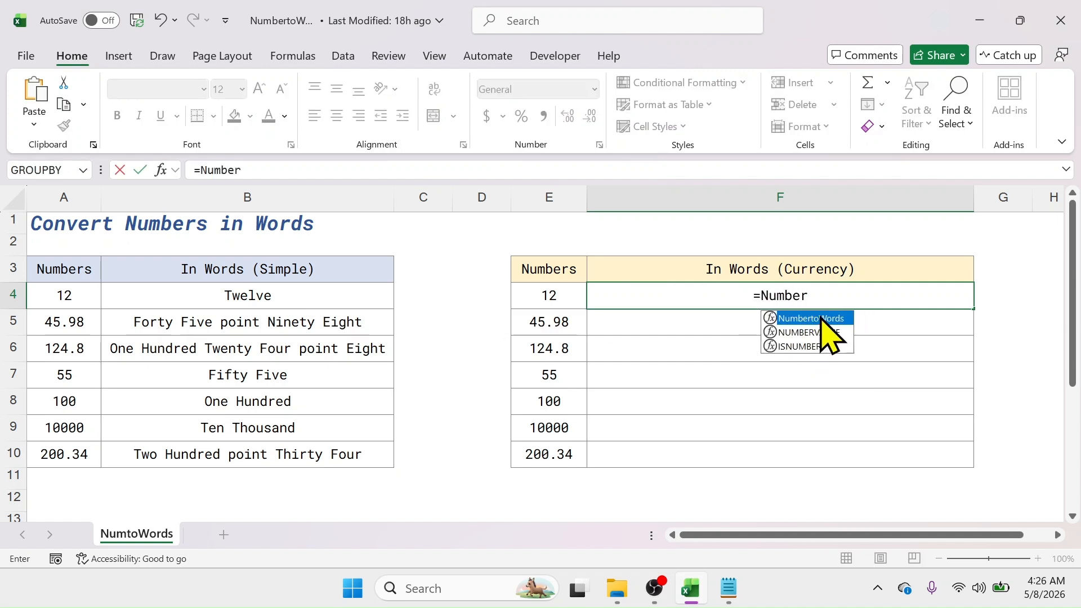
double_click(804, 319)
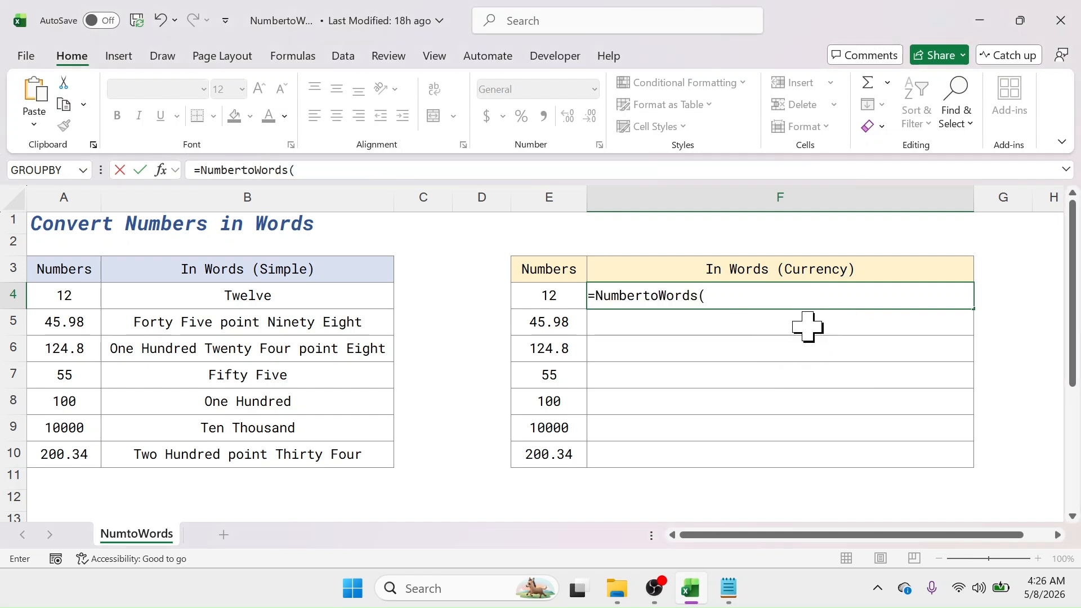
click(551, 298)
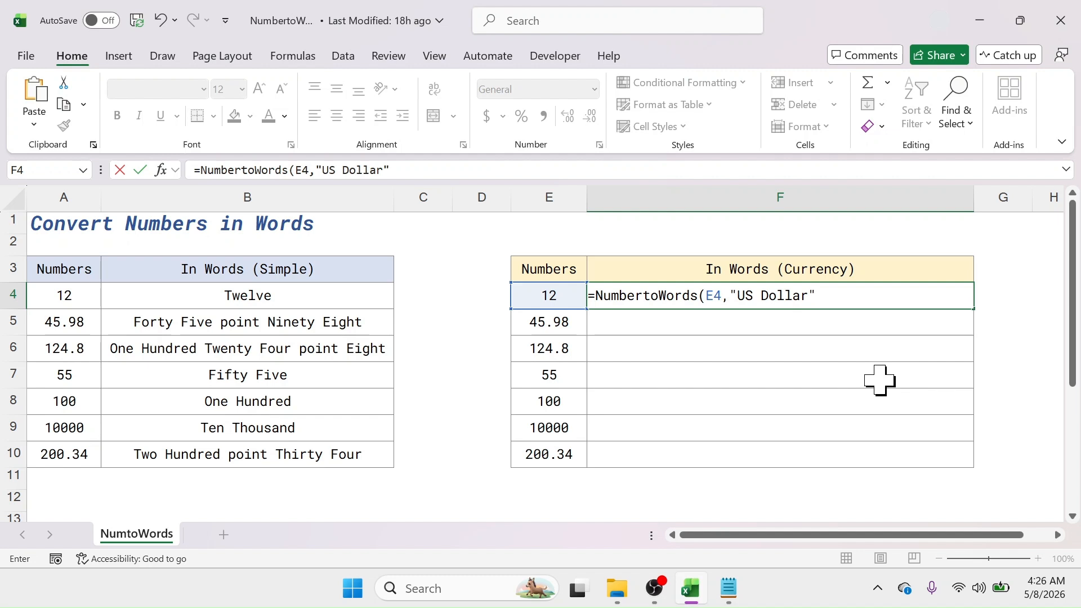
text(,"Cents",2)
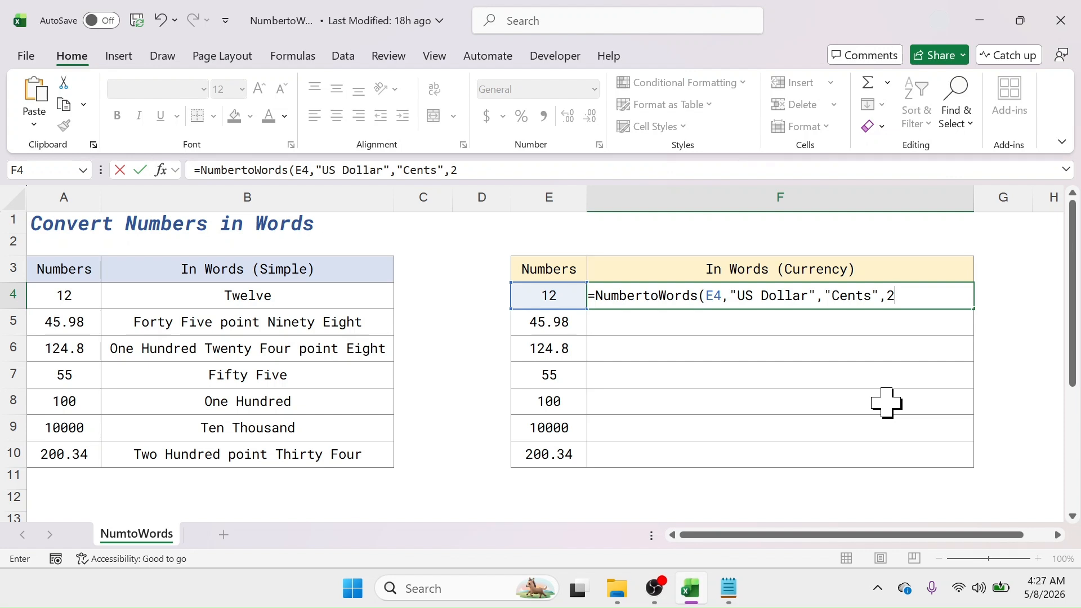
key(Return)
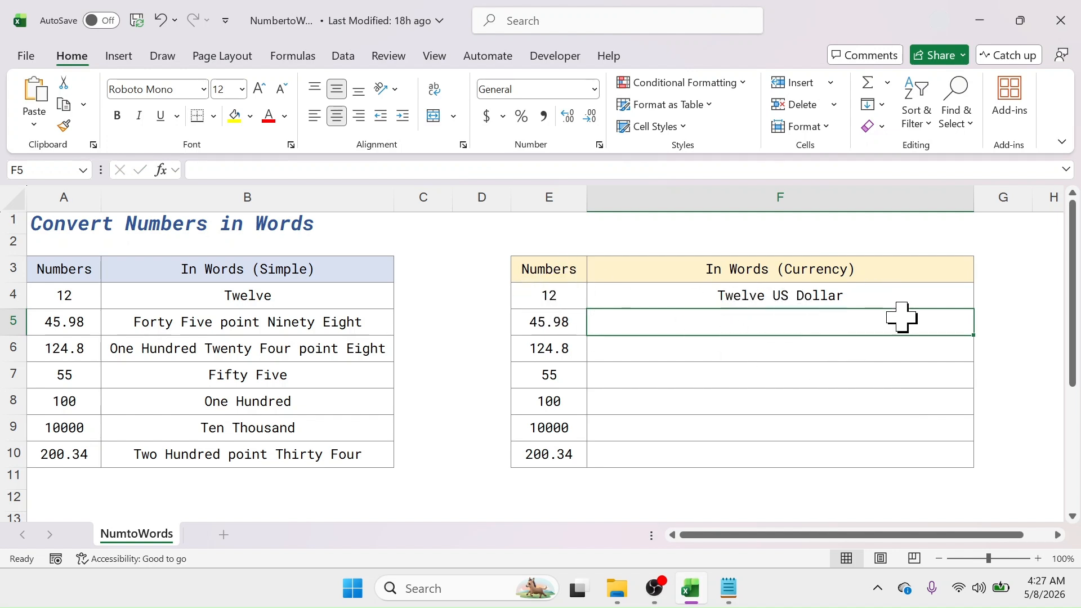
Step: Fill the F4 currency formula down through F10
click(839, 293)
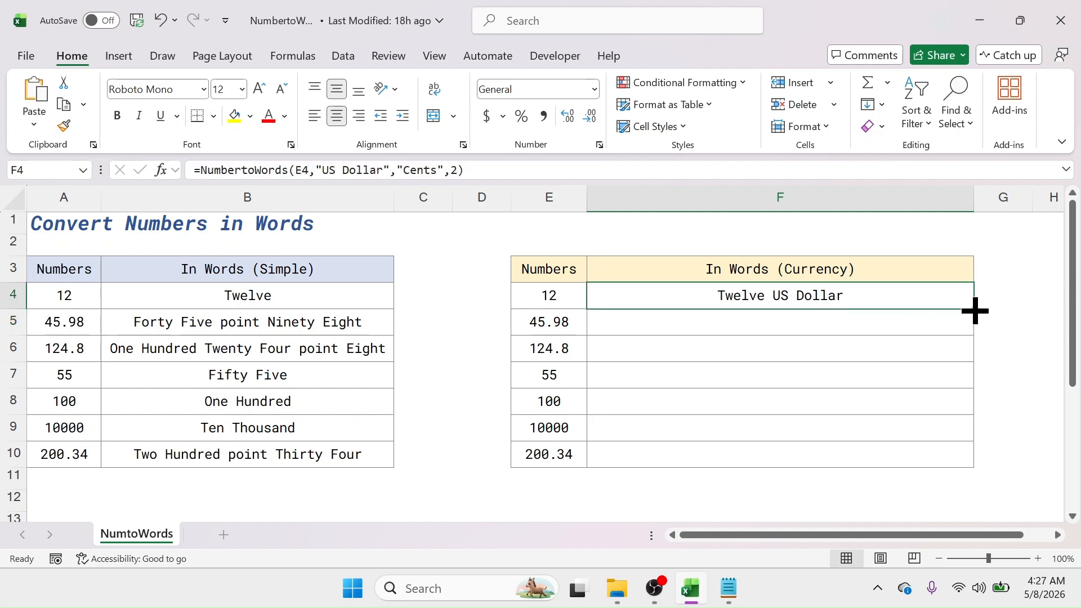
drag(975, 310, 960, 459)
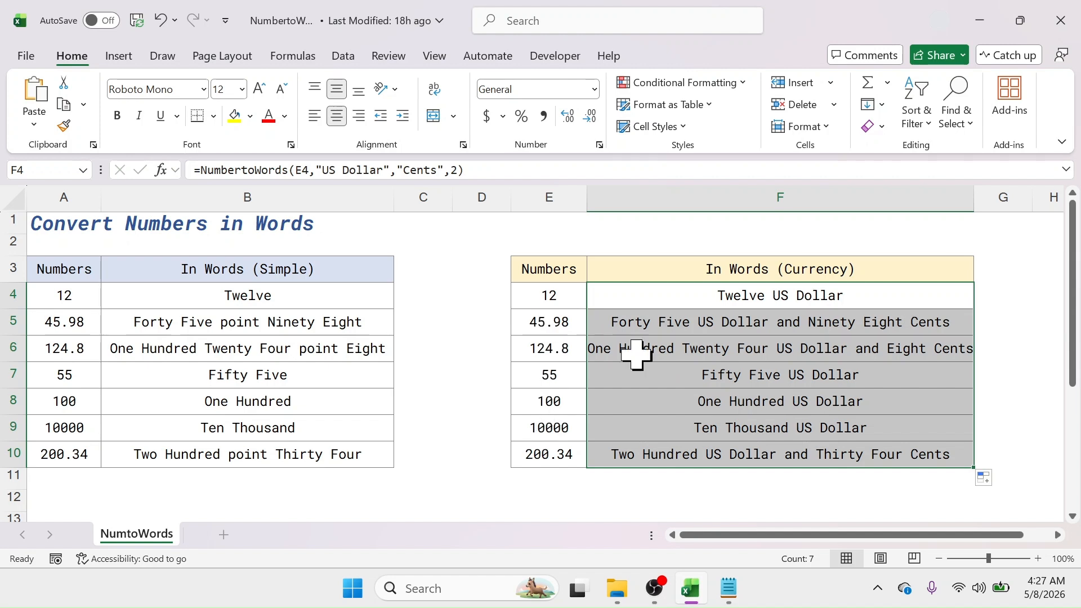
click(556, 322)
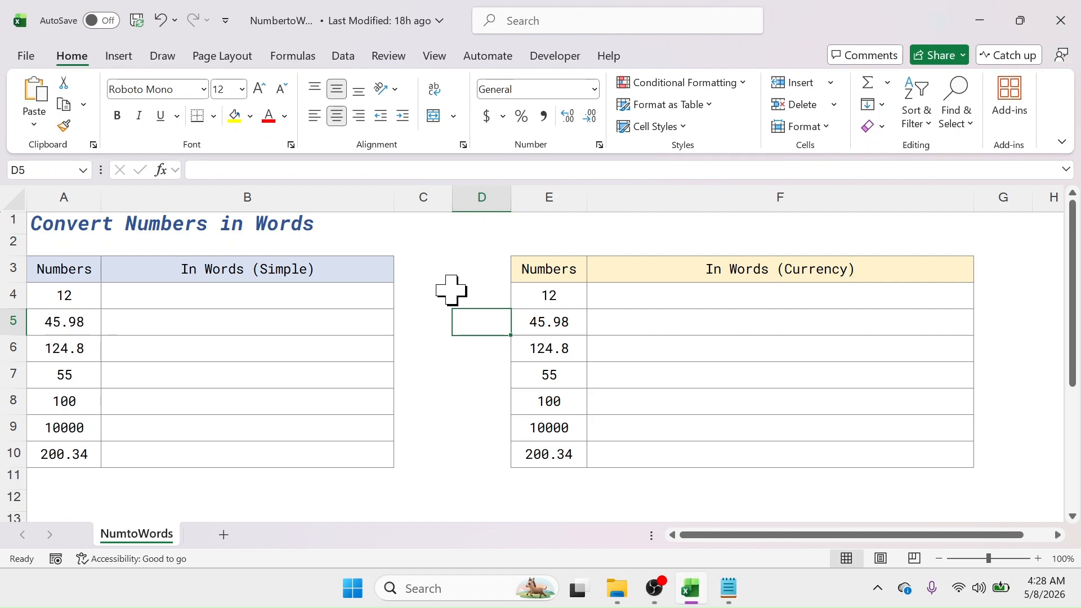
Step: Switch to the NumbertoWords.txt file in Notepad, select all the VBA code and copy it
click(733, 590)
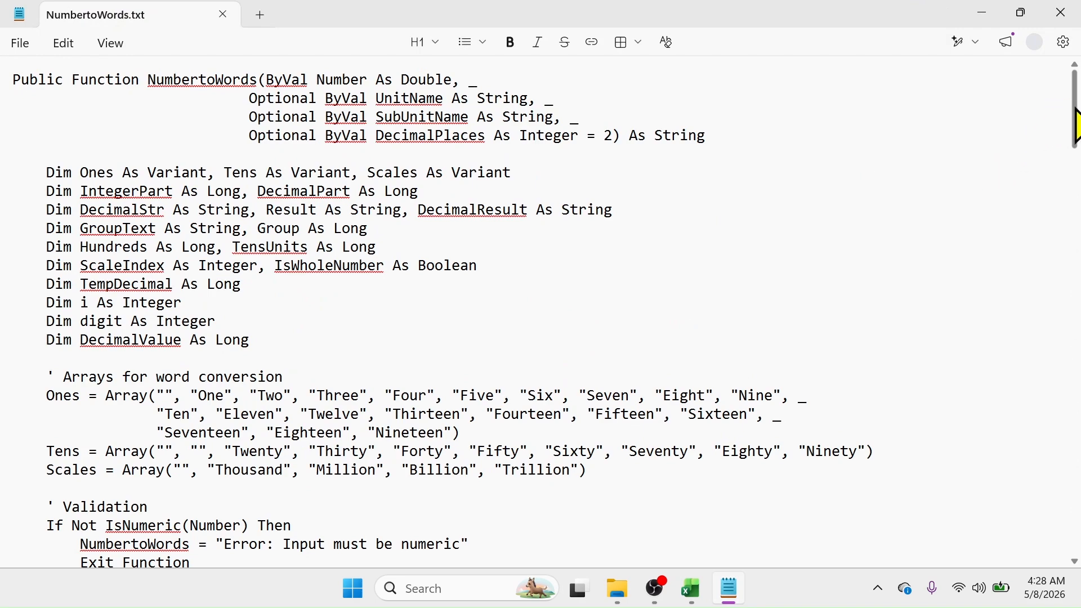
scroll(1077, 144, down, 1)
drag(1077, 144, 1080, 78)
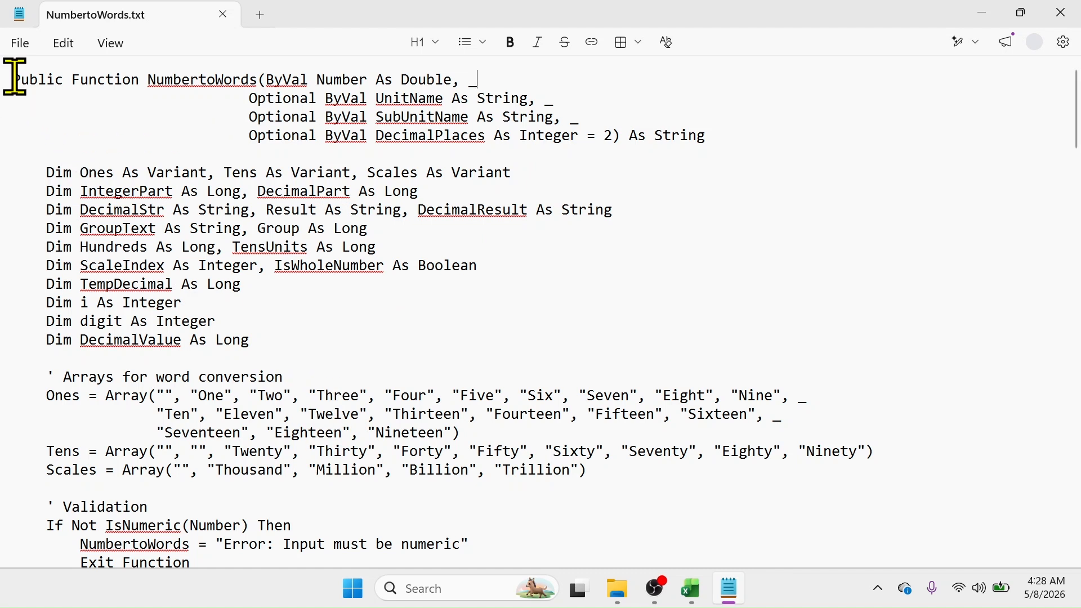
drag(13, 79, 632, 586)
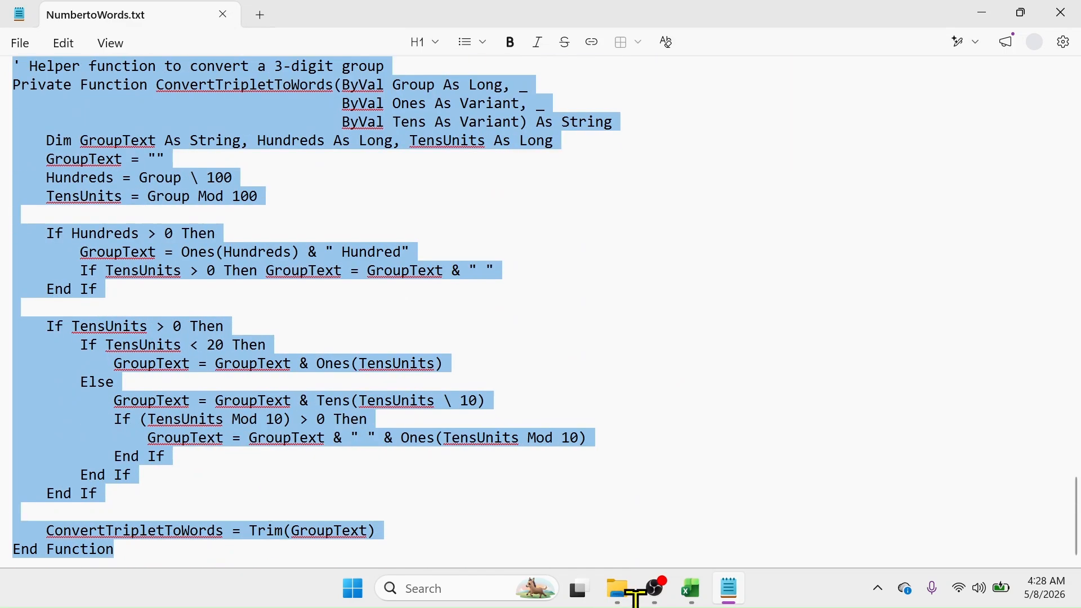
right_click(203, 126)
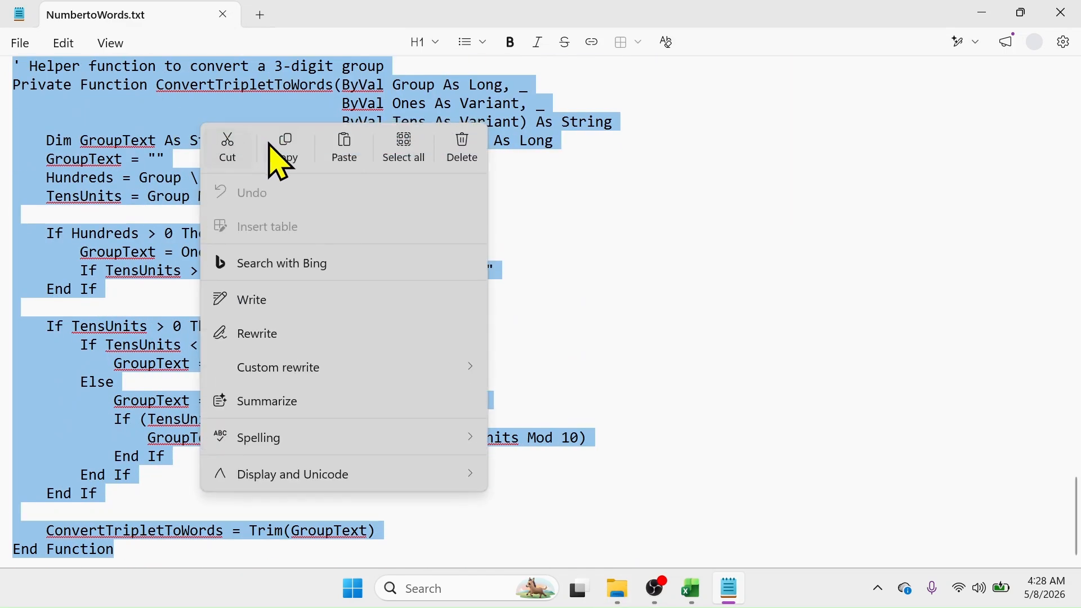
click(284, 158)
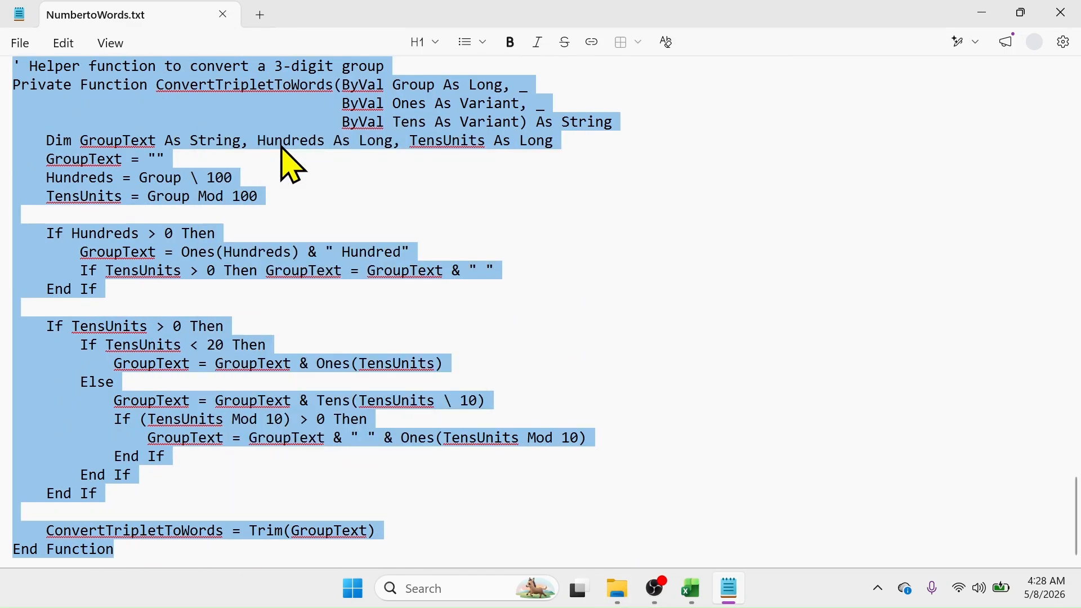
Step: Open the Visual Basic editor for the workbook and insert a new module
click(984, 13)
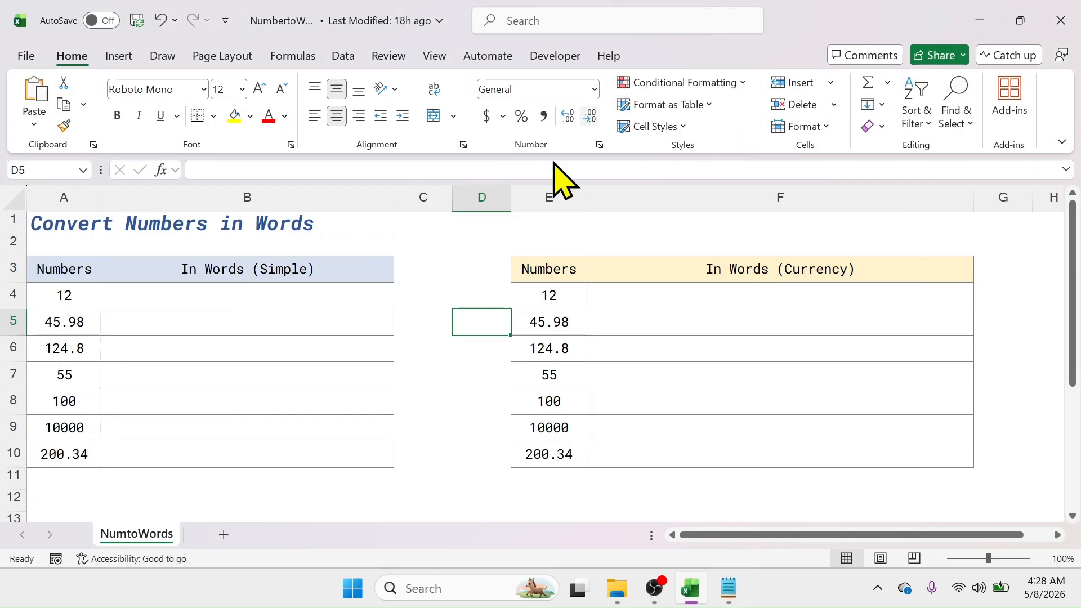
click(566, 56)
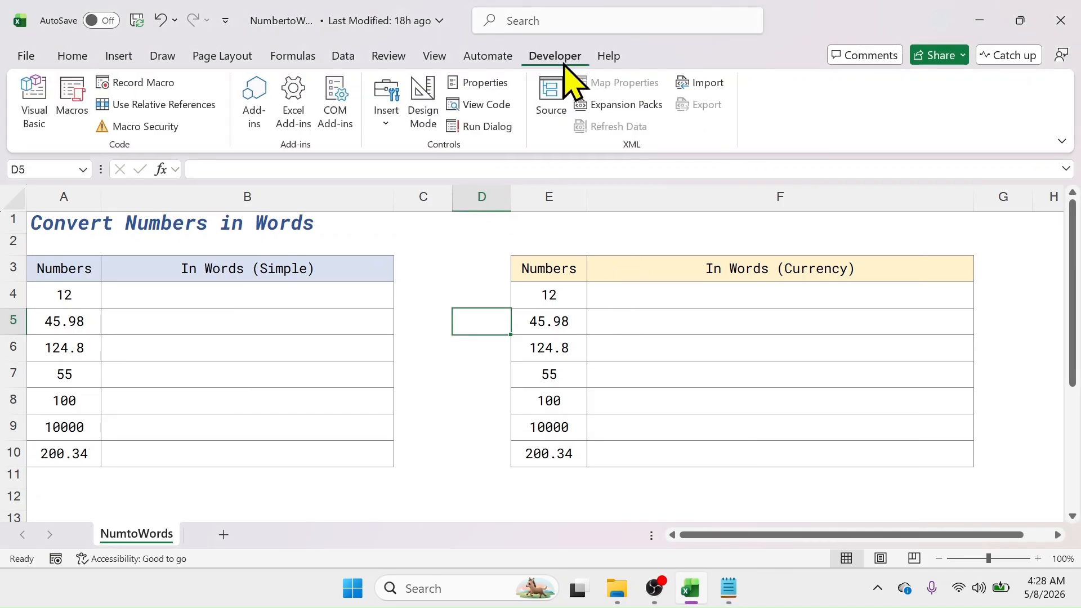
click(35, 107)
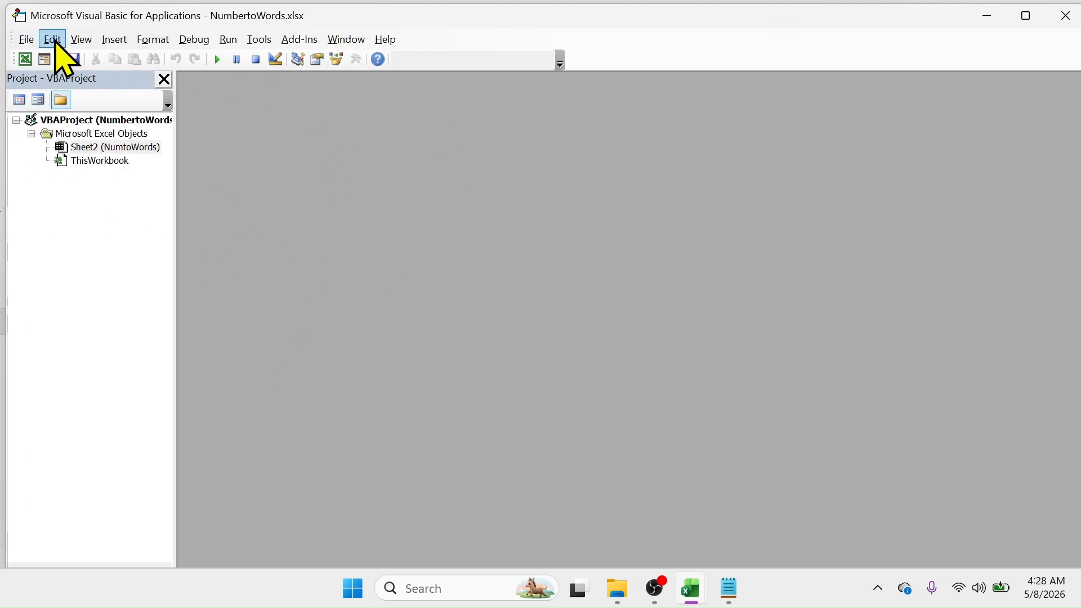
click(114, 40)
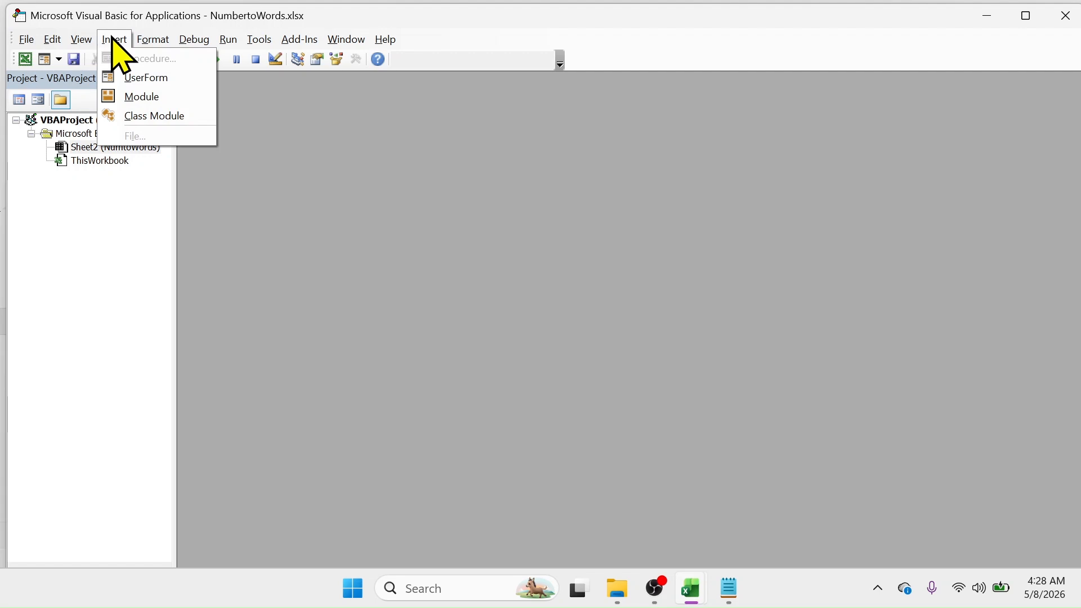
click(140, 98)
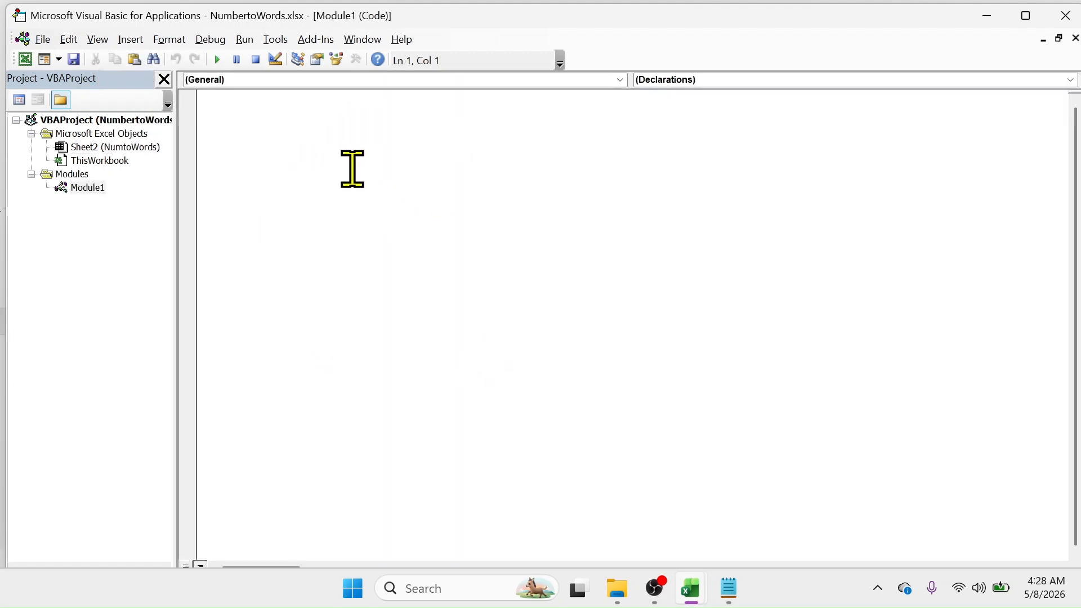
Step: Paste the copied code into Module1 and close the Visual Basic editor
right_click(317, 145)
click(360, 194)
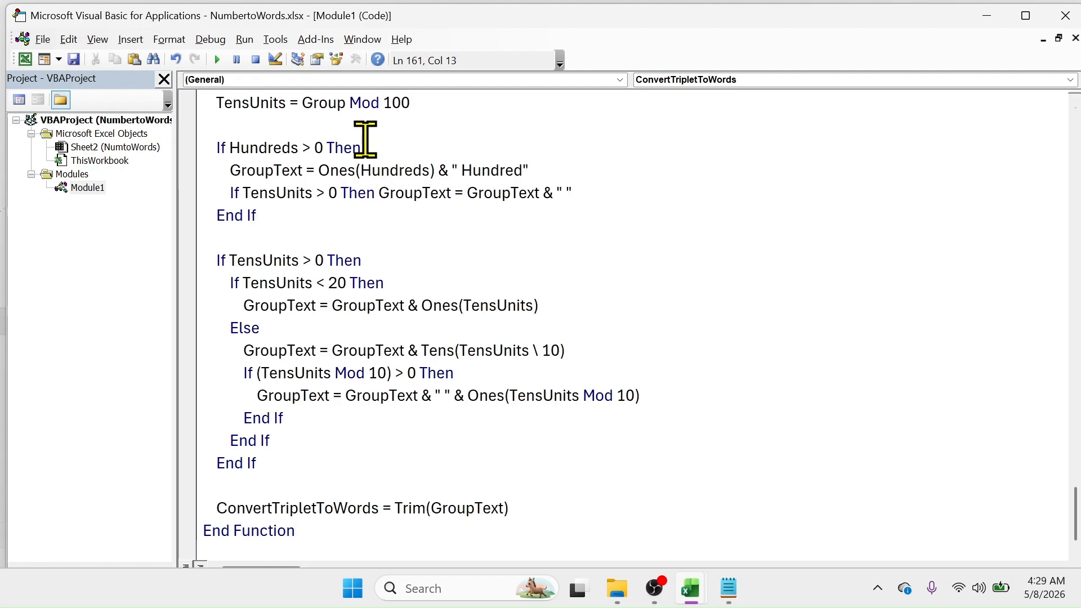
click(1061, 17)
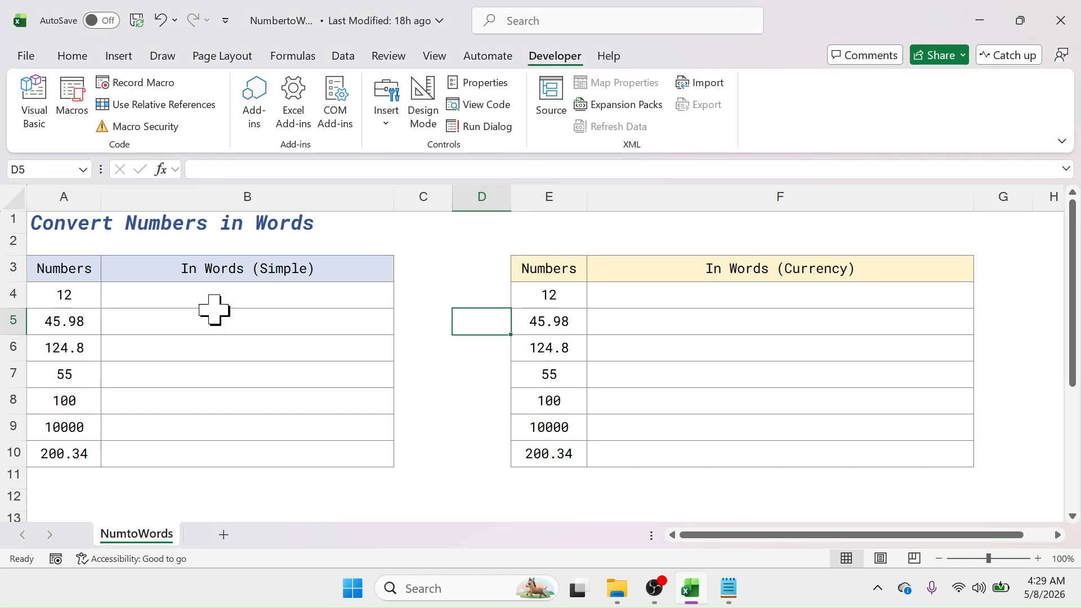
Step: Enter the formula =NumbertoWords(A4) in B4 to convert its number into words
click(285, 297)
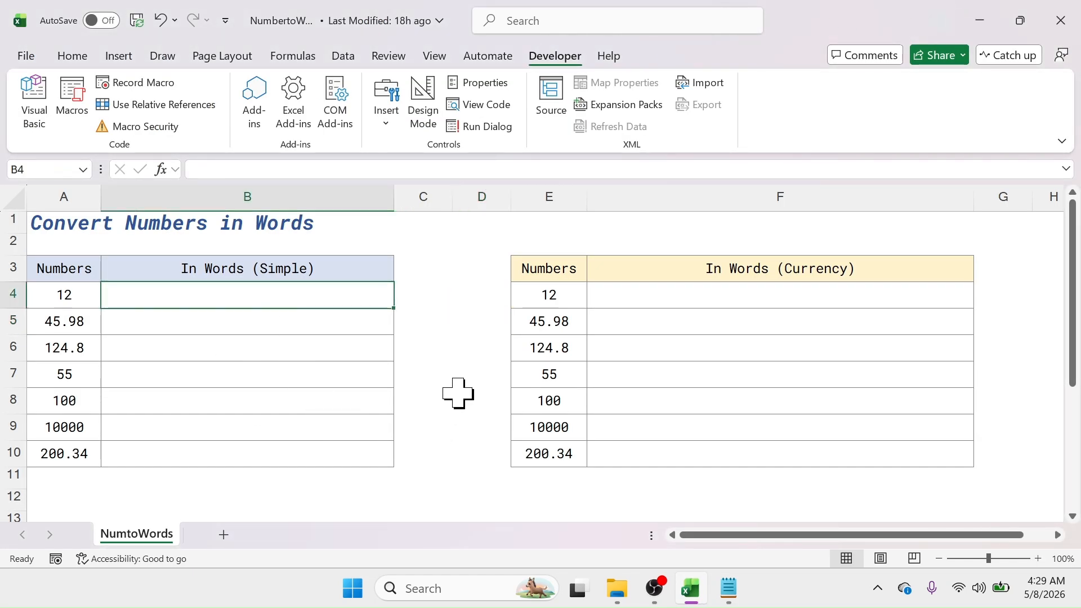
text(=Num)
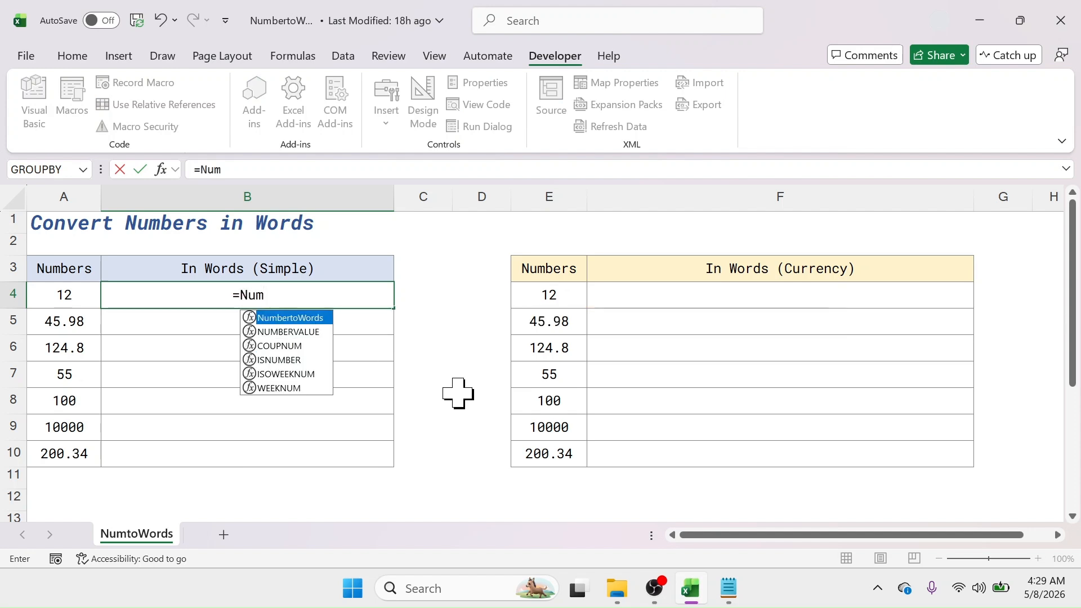
double_click(292, 318)
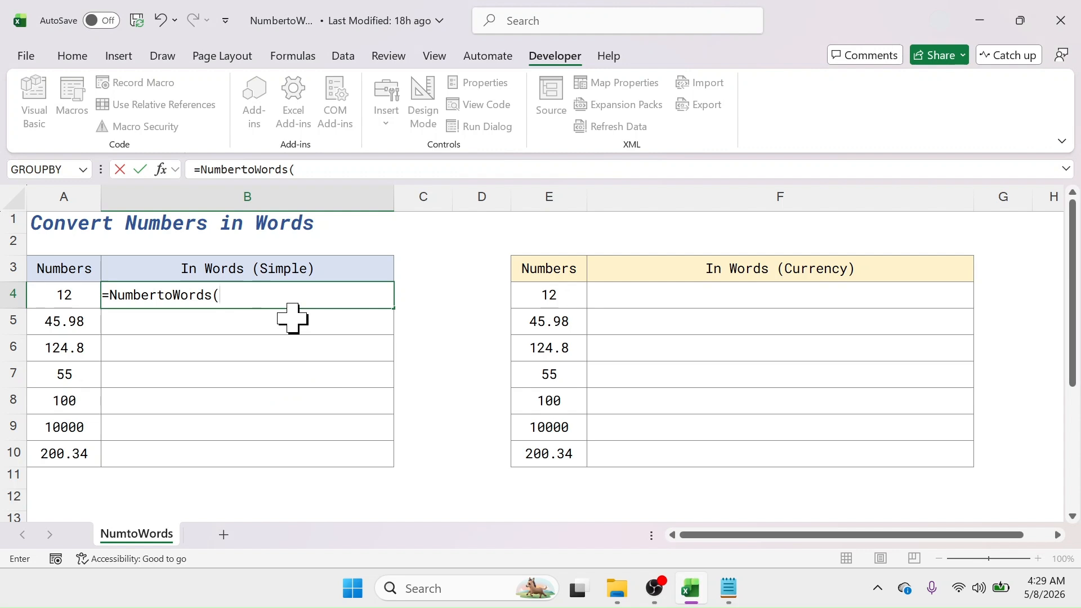
click(79, 295)
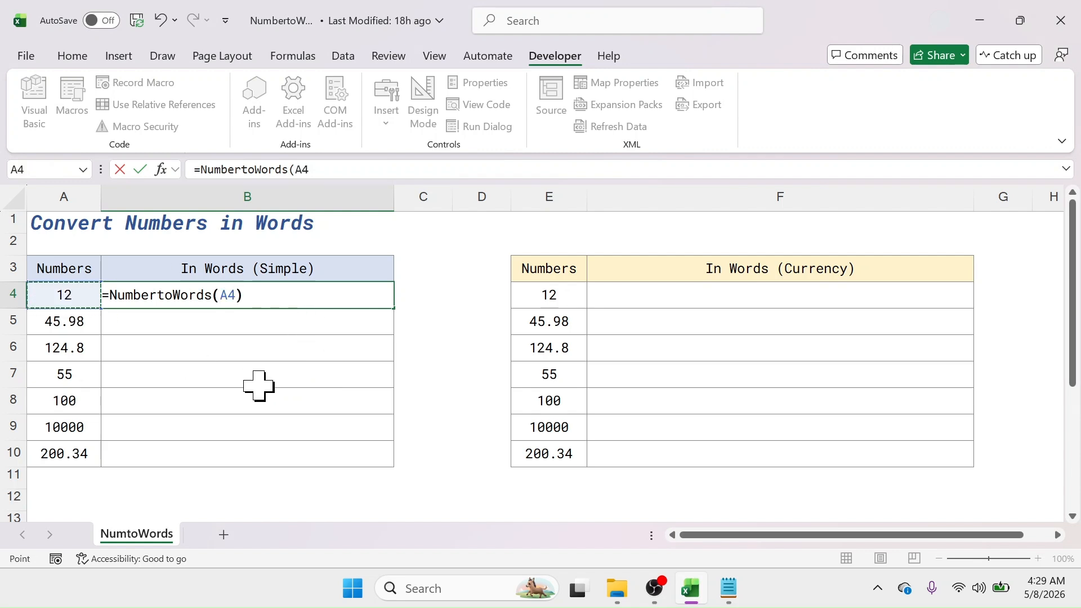
text())
key(Return)
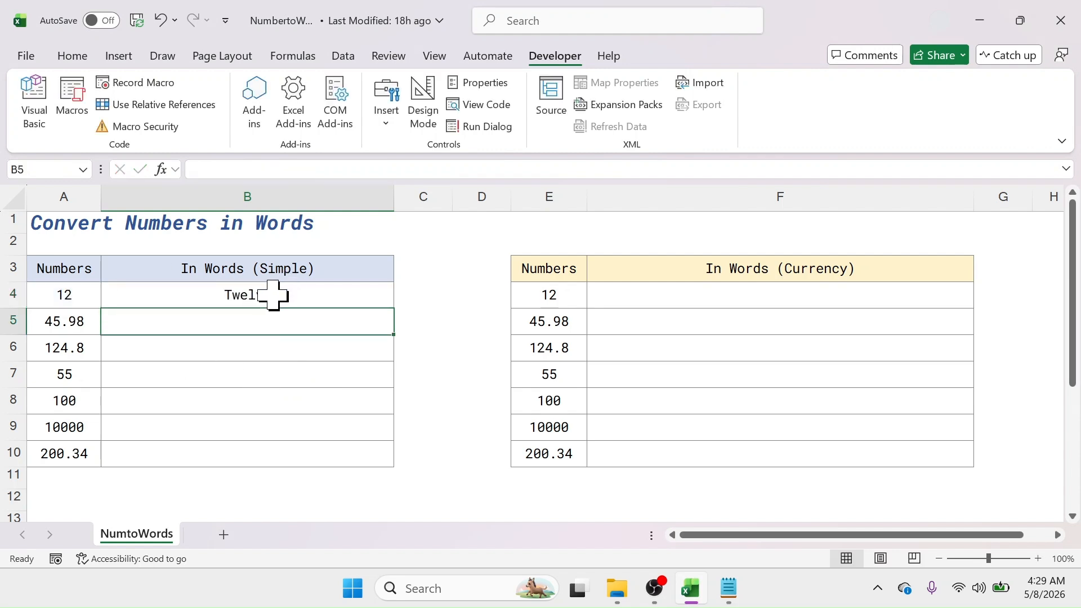
Step: Fill the B4 formula down through B10
click(294, 303)
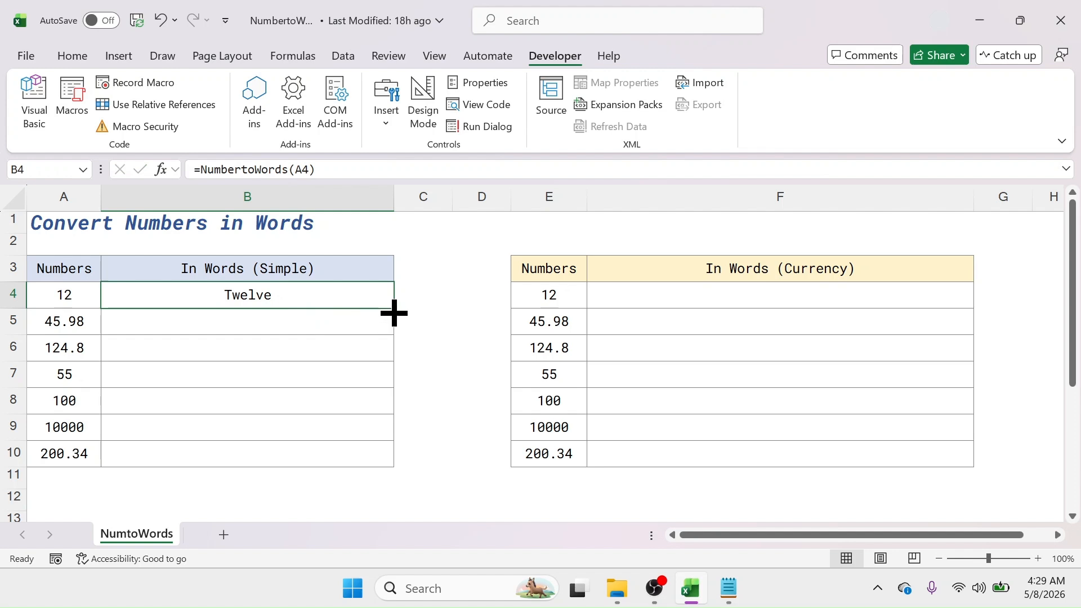
drag(394, 313, 372, 466)
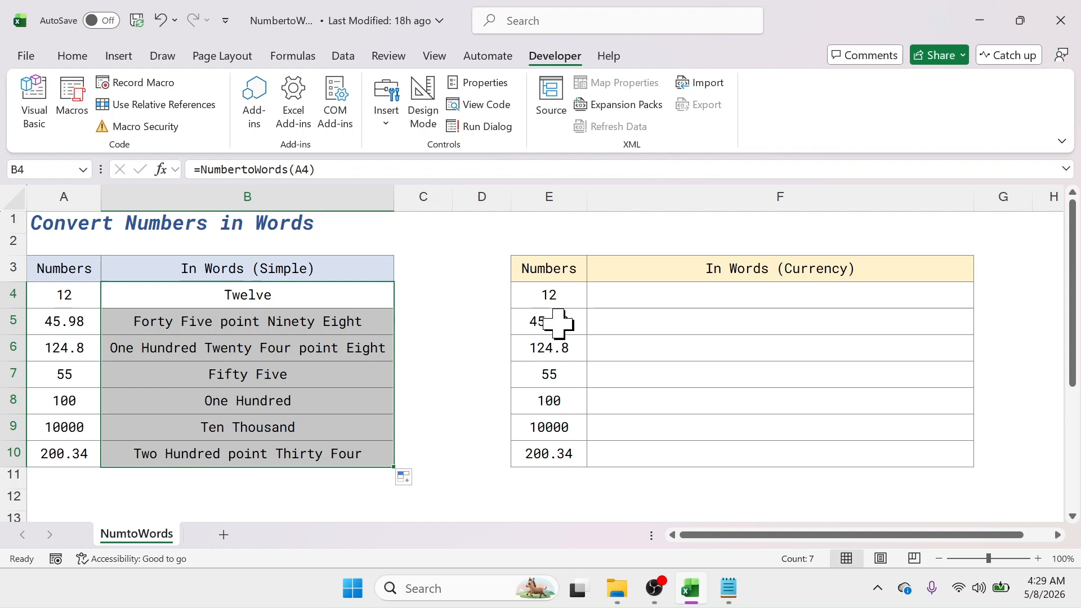
Step: Enter =NumbertoWords(E4,"US Dollar","Cents",2) in F4 to spell out the amount as currency
click(736, 301)
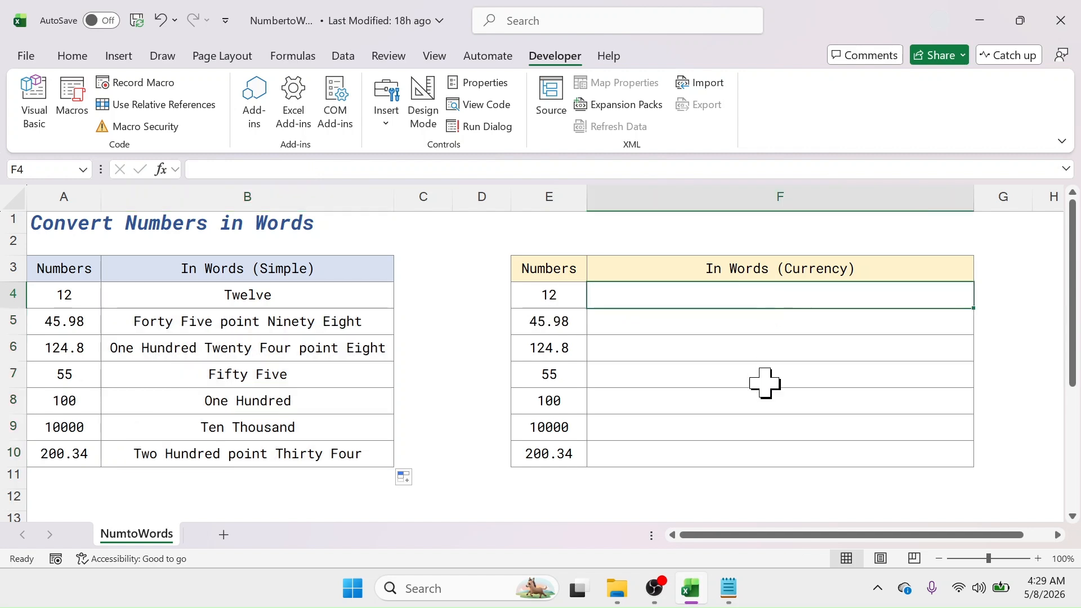
text(=Num)
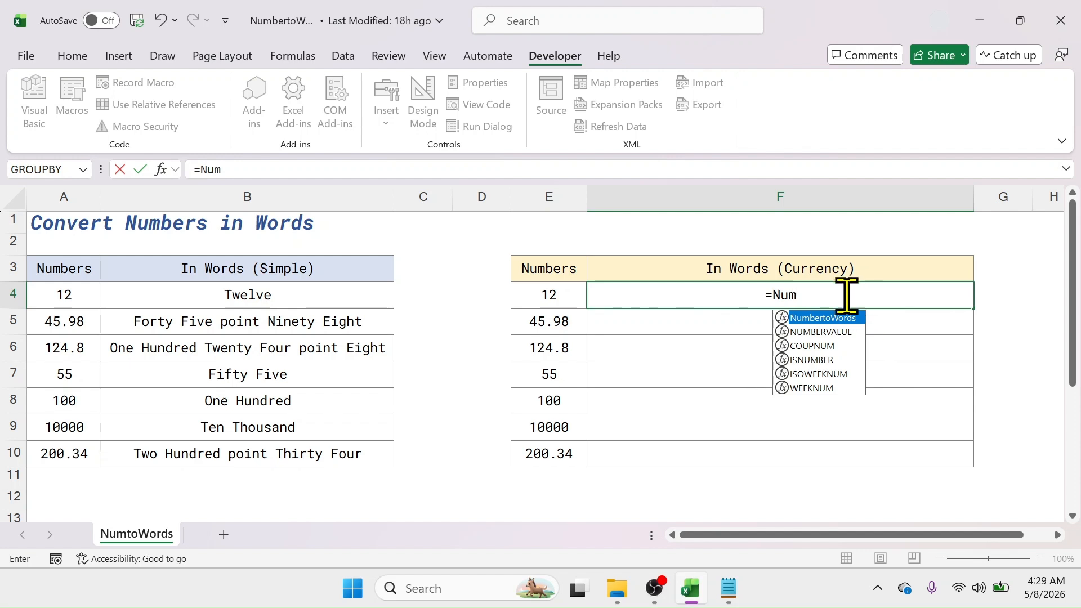
double_click(825, 318)
click(556, 295)
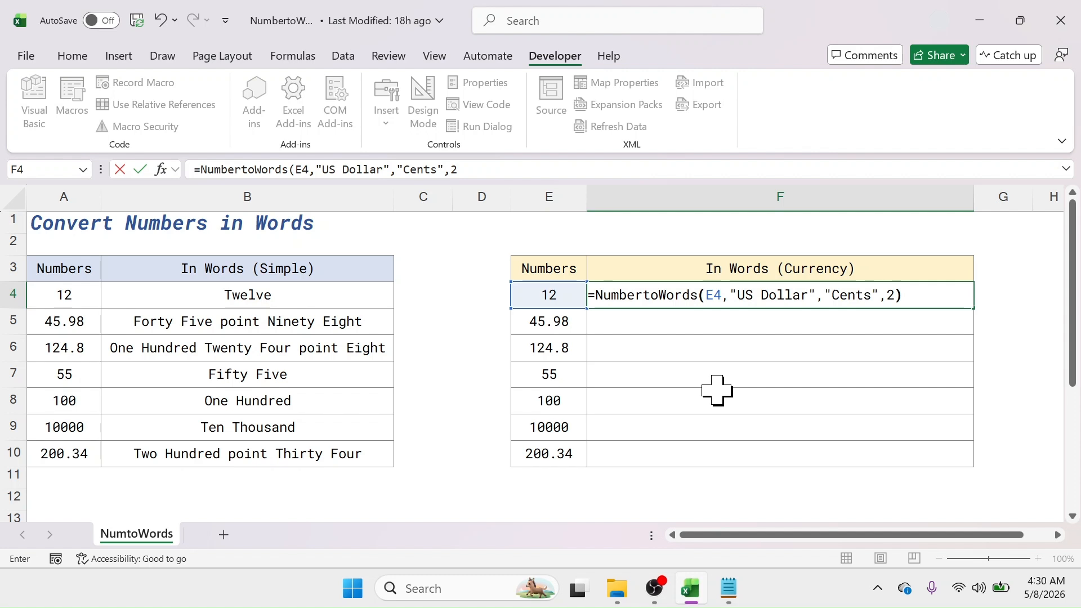
key(Return)
Step: Fill the F4 currency formula down through F10 and deselect the range
click(842, 302)
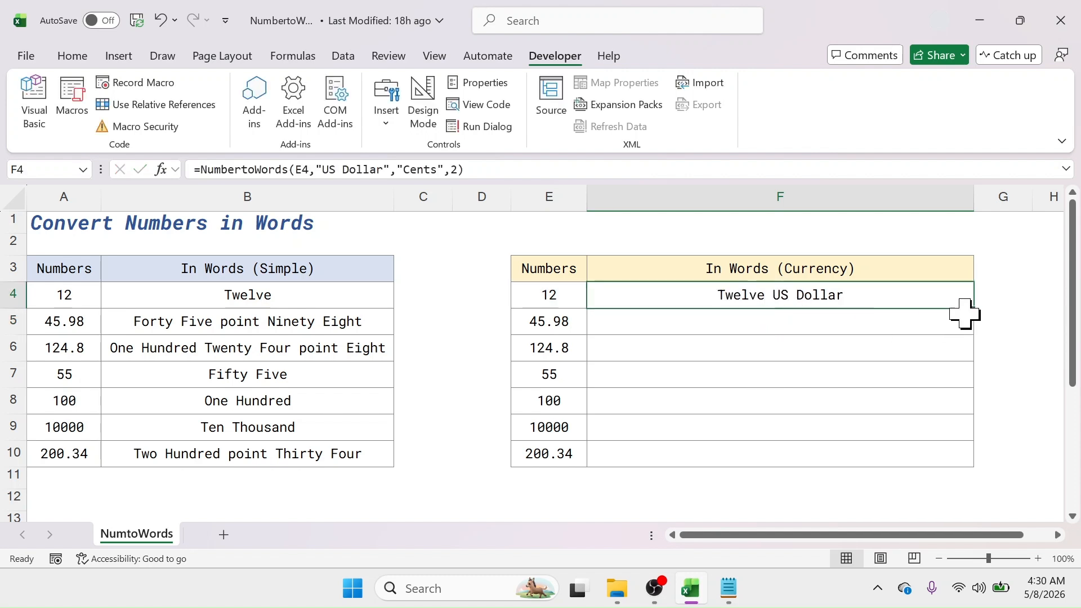
drag(972, 310, 963, 457)
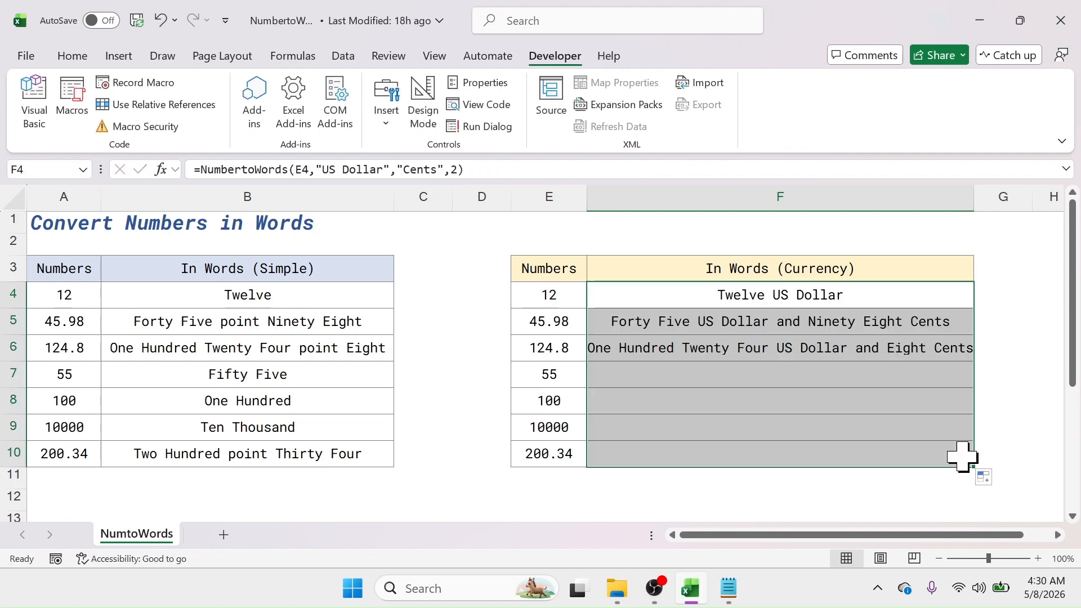
key(Left)
key(Left)
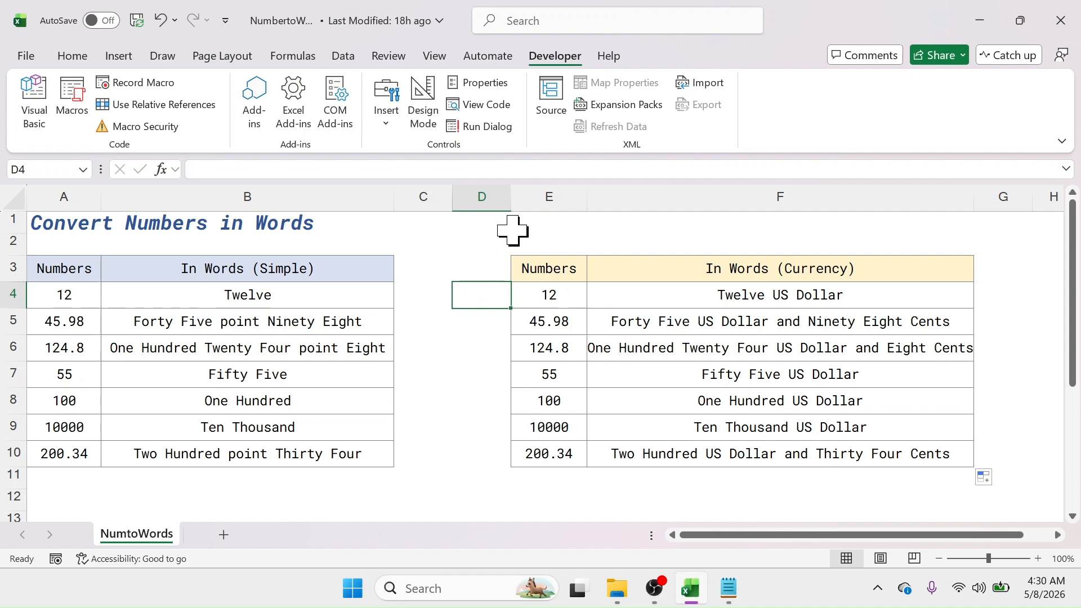
Step: Save the workbook as NumbertoWords in Excel Macro-Enabled Workbook (*.xlsm) format on the Desktop
click(27, 56)
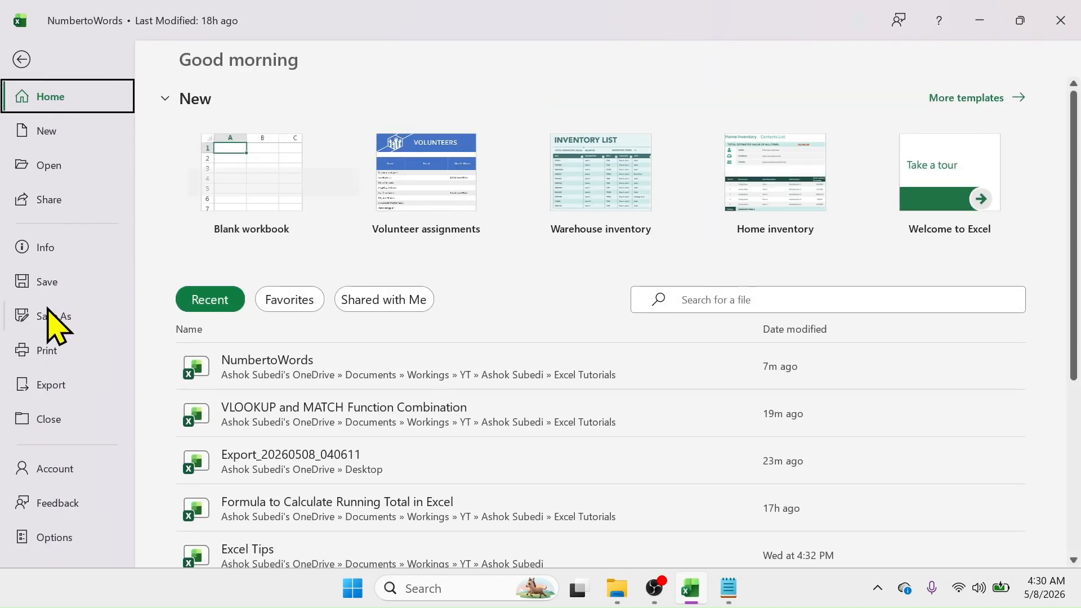
click(45, 319)
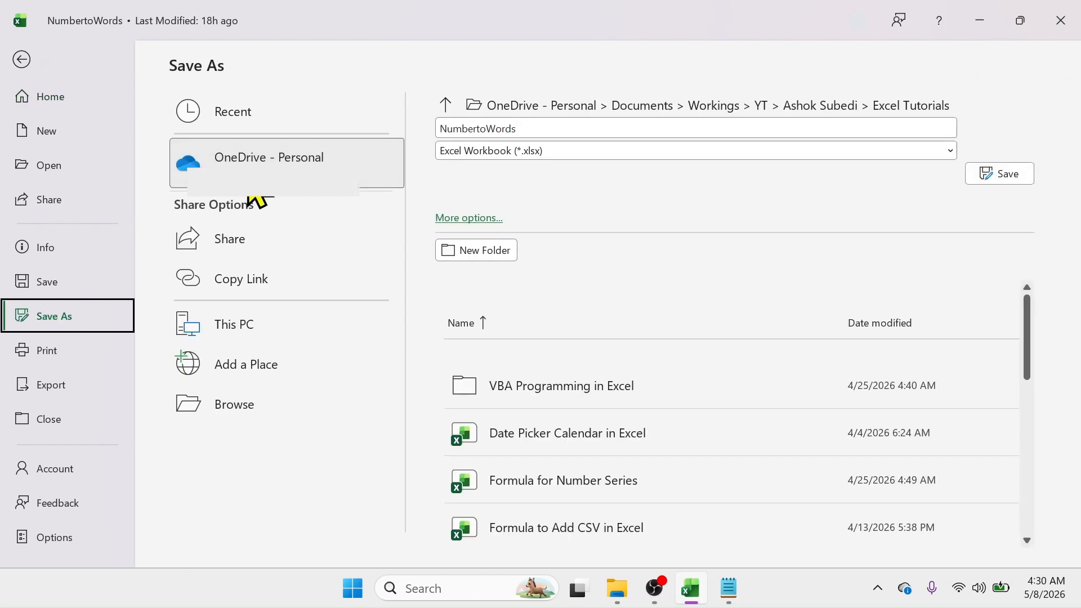
click(523, 151)
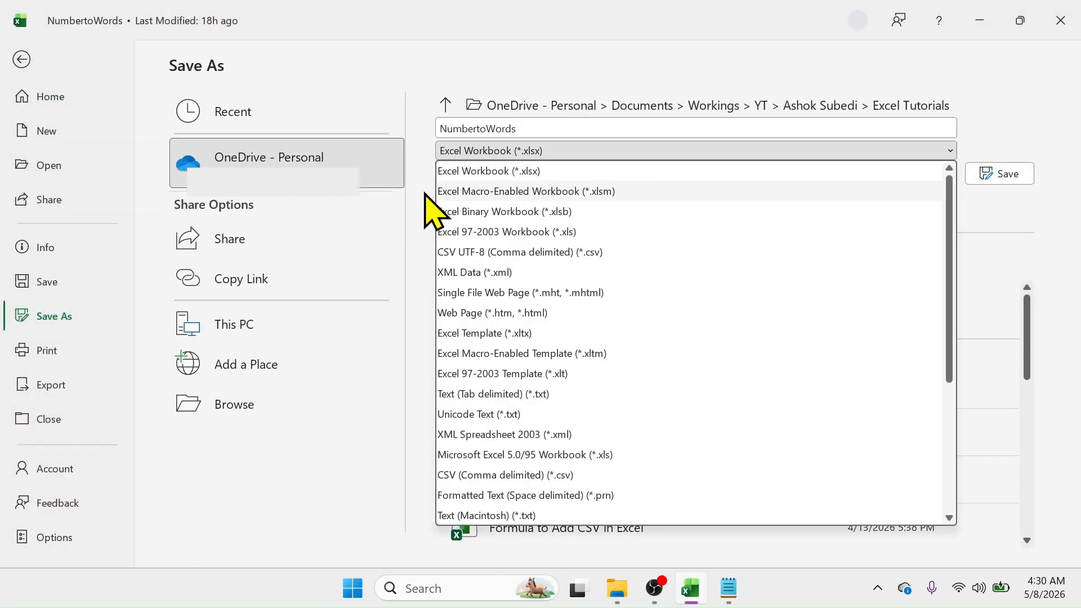
click(538, 192)
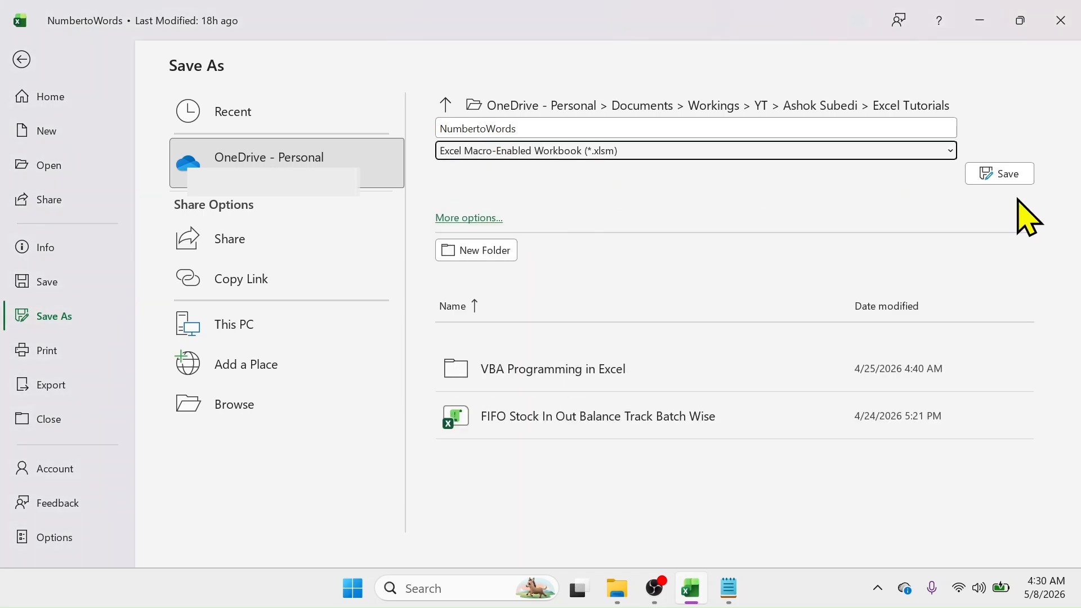
click(248, 408)
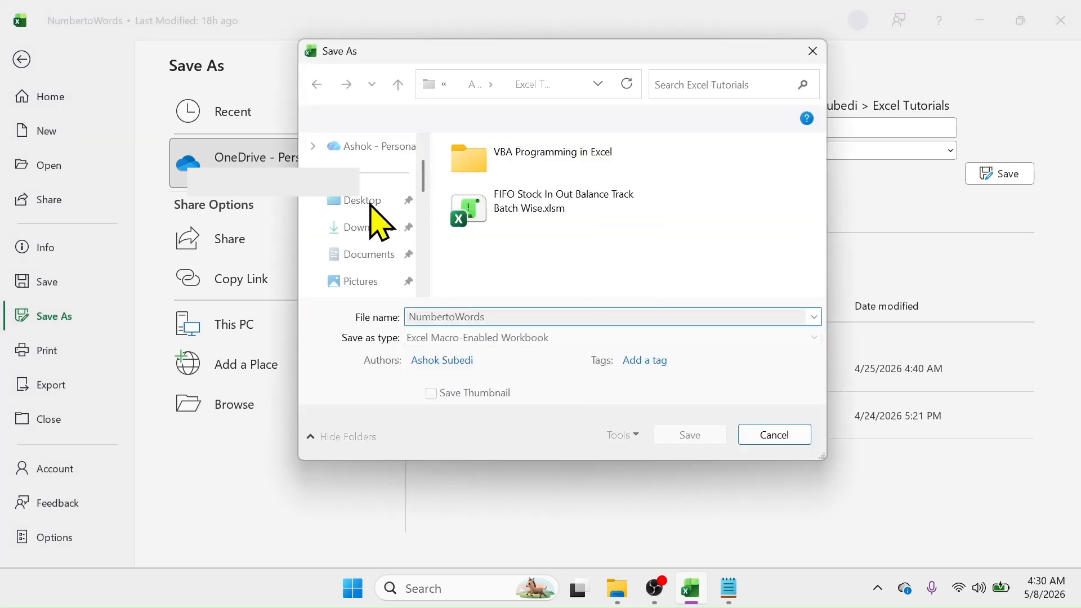
click(363, 202)
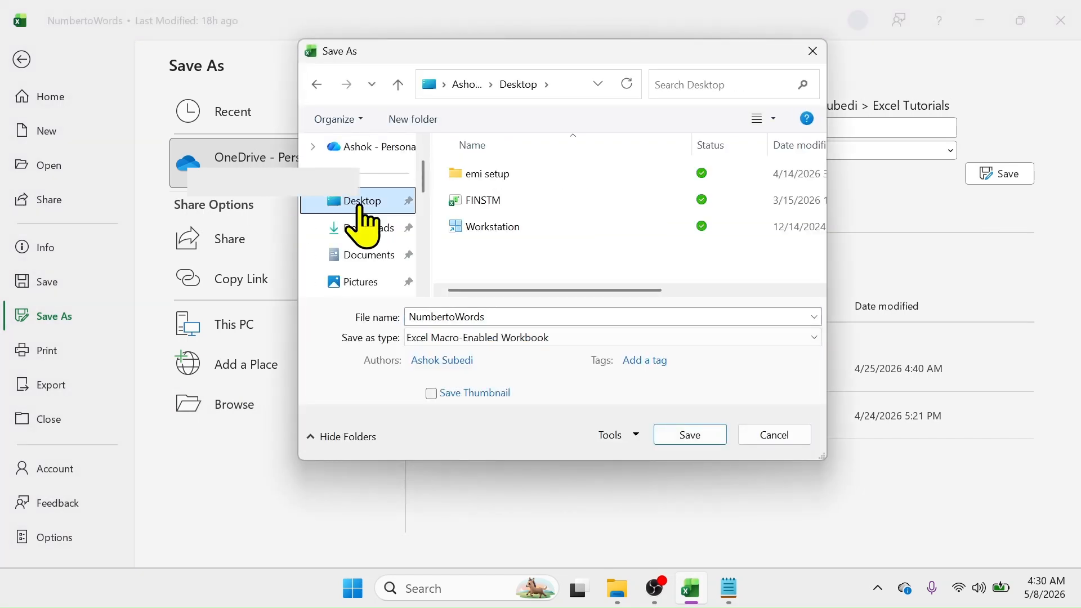
click(684, 440)
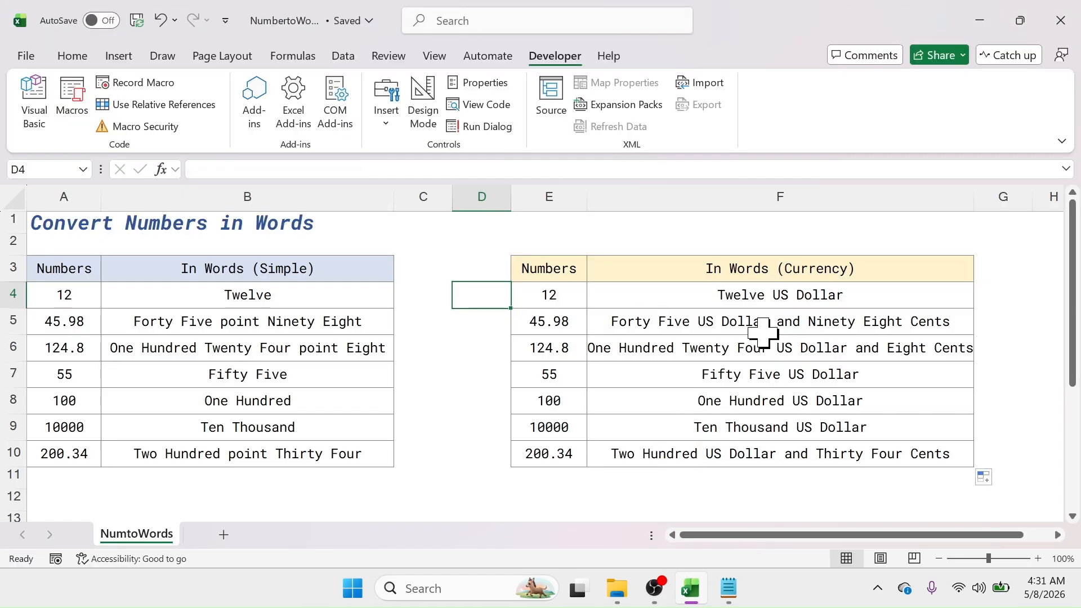
Step: Minimize the workbook to check the desktop for the saved file, then restore the workbook
click(980, 21)
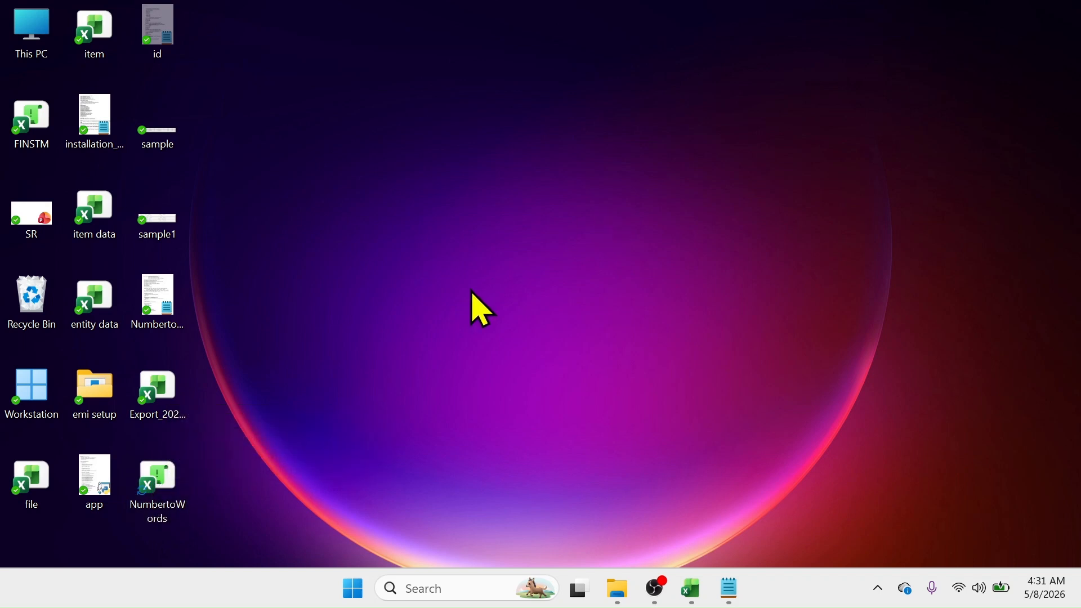
click(691, 590)
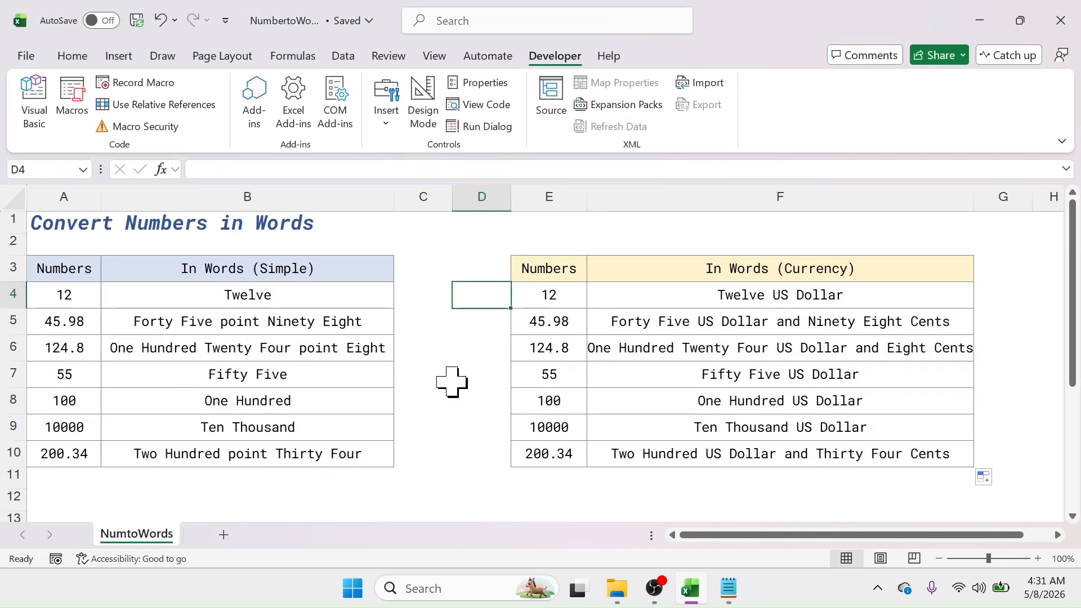